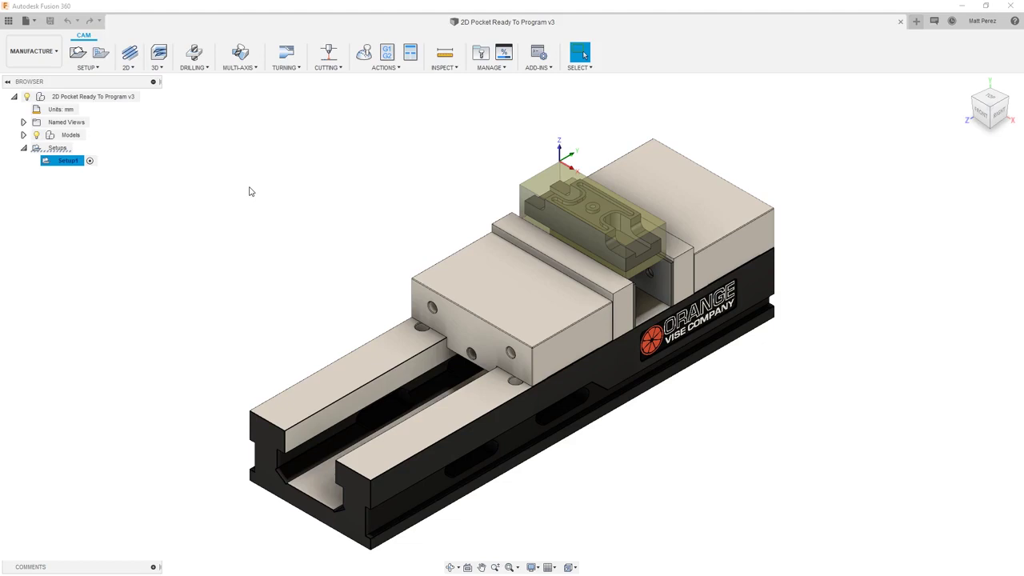
Hide the Orange Vise component in the browser
click(23, 135)
click(33, 148)
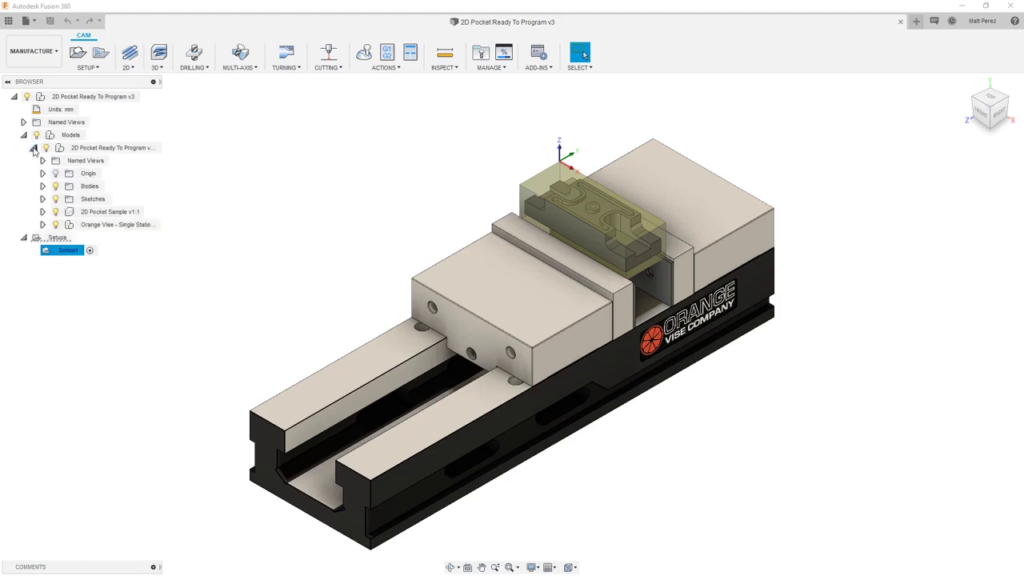
click(43, 187)
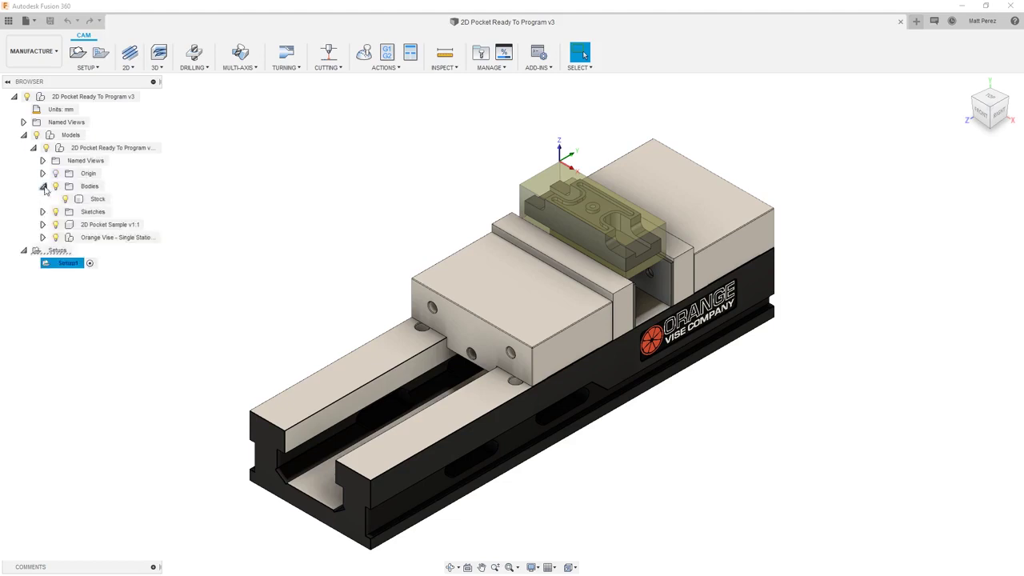
click(73, 198)
click(65, 199)
click(55, 238)
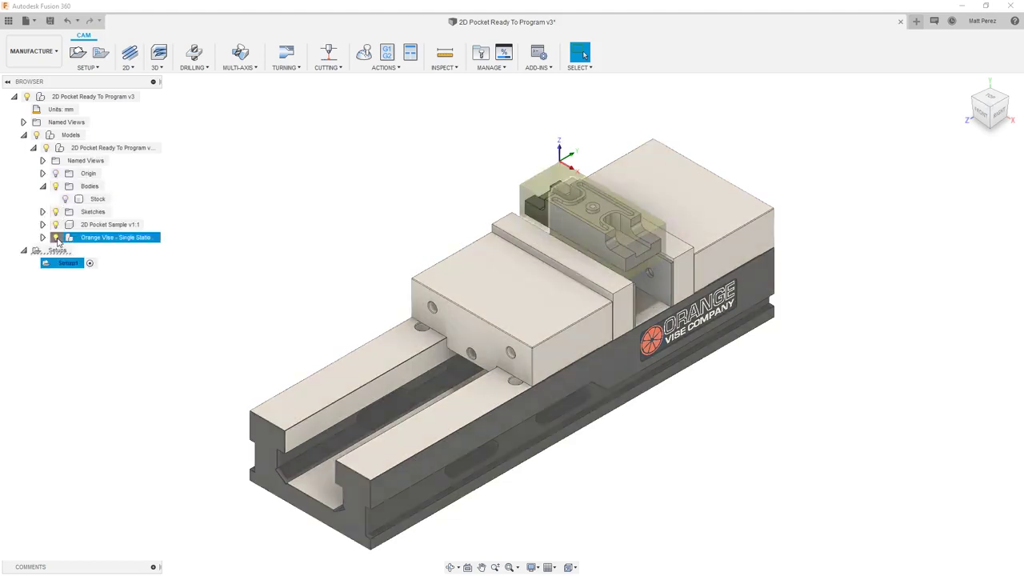
Hide the Stock body and return the view to the Home orientation
click(33, 148)
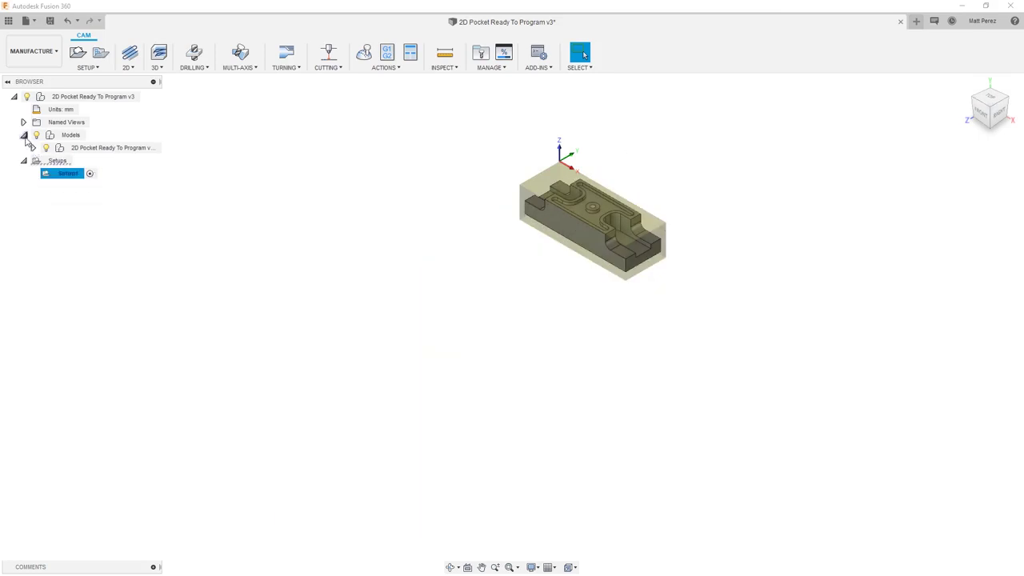
click(23, 134)
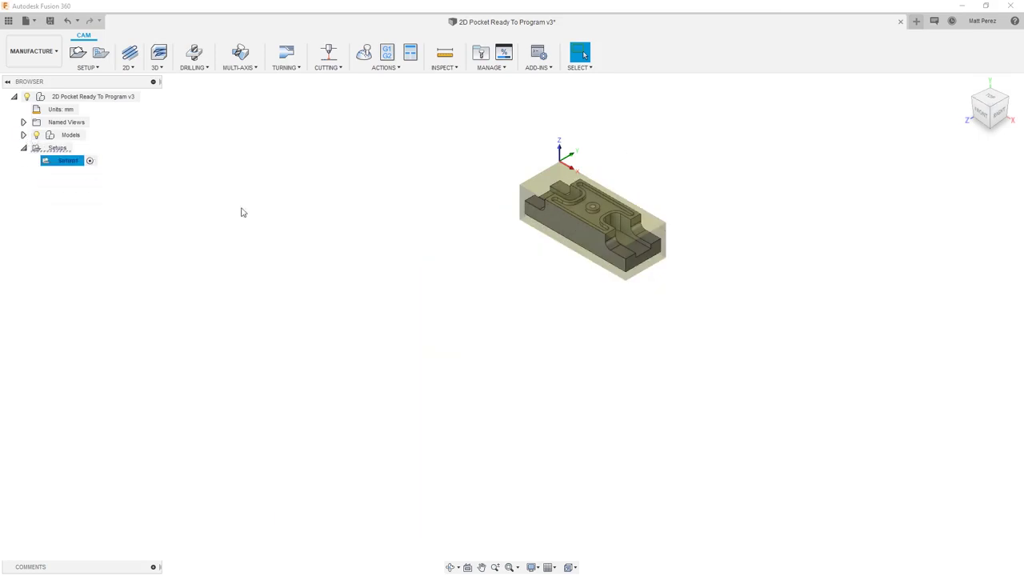
click(24, 134)
click(33, 148)
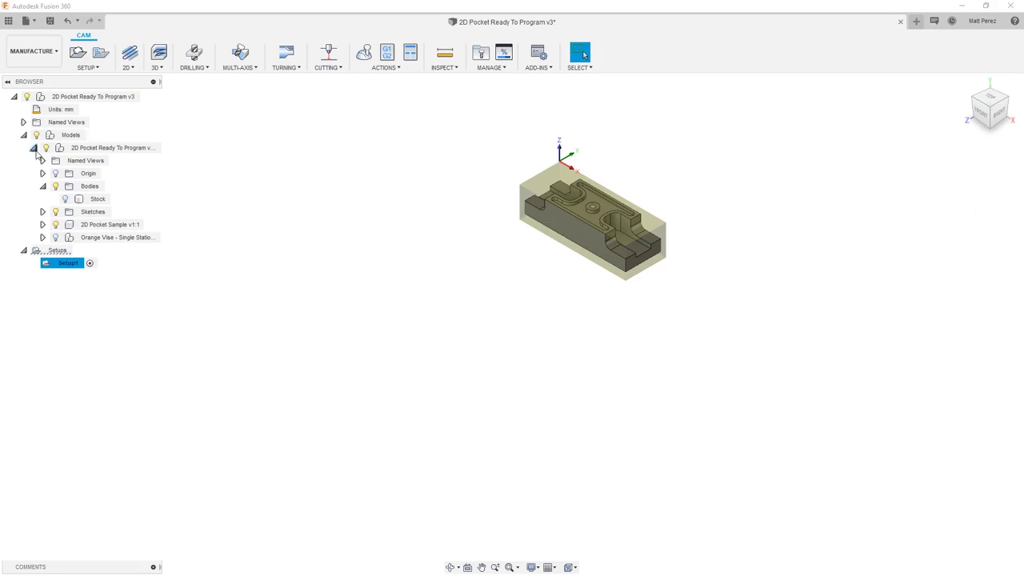
click(65, 199)
click(65, 200)
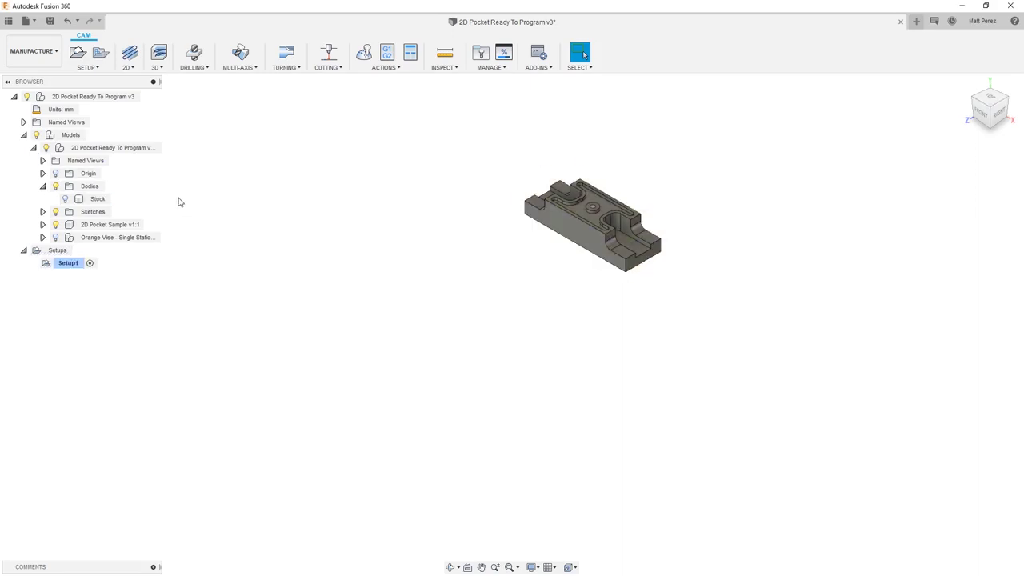
click(23, 135)
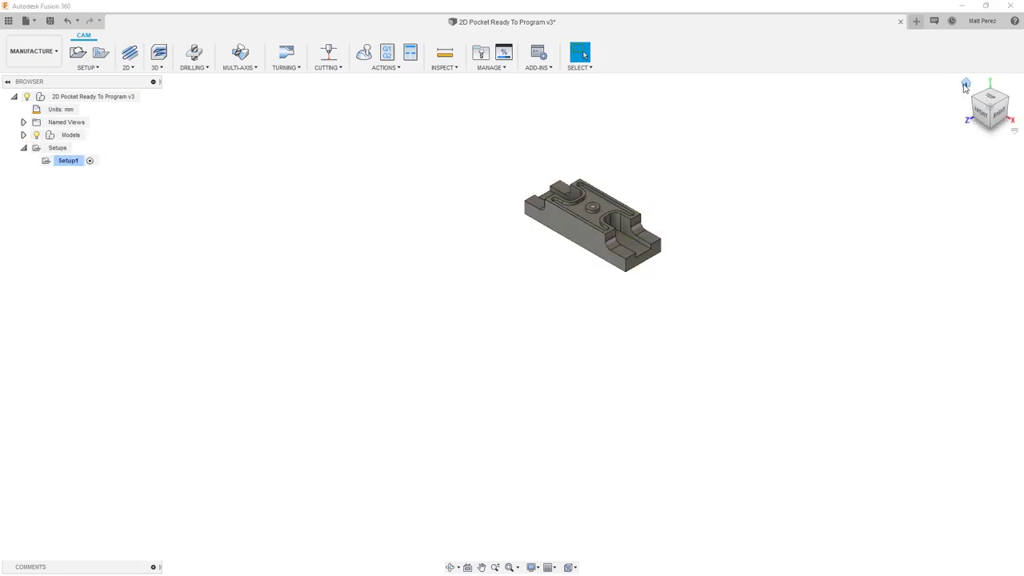
click(968, 85)
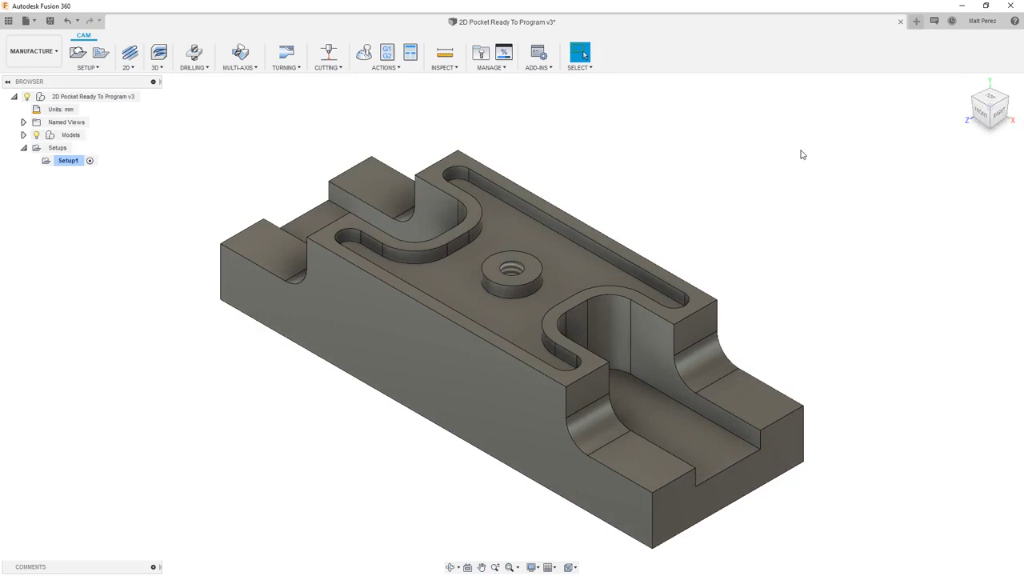
click(137, 71)
Create the 2D Adaptive Clearing operation 2D Adaptive1 from the 2D milling menu
click(144, 81)
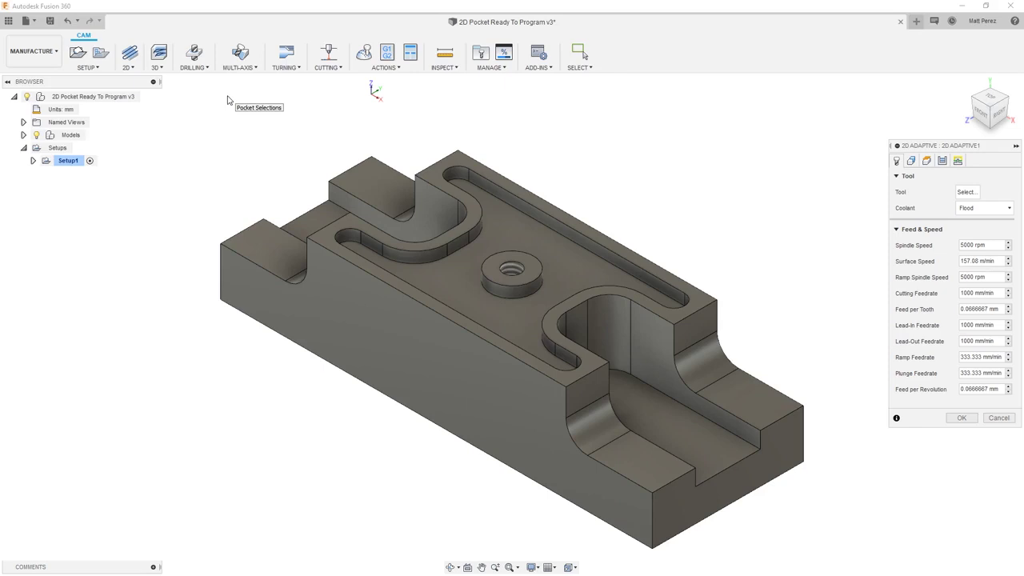
Pick tool 8, the Ø1/4" flat end mill, from the CAD CAM Specialization Course 2 library
click(968, 193)
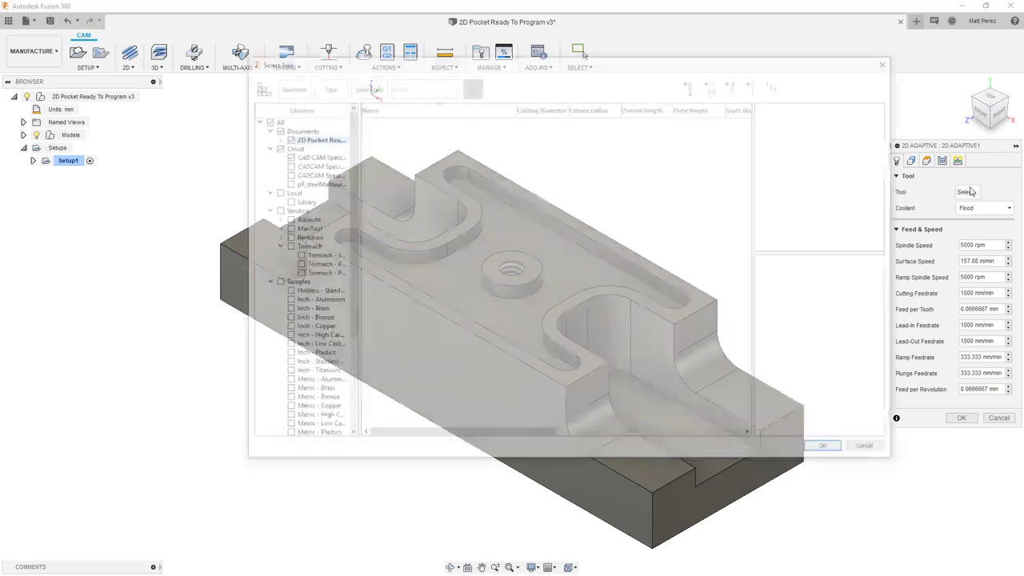
click(322, 157)
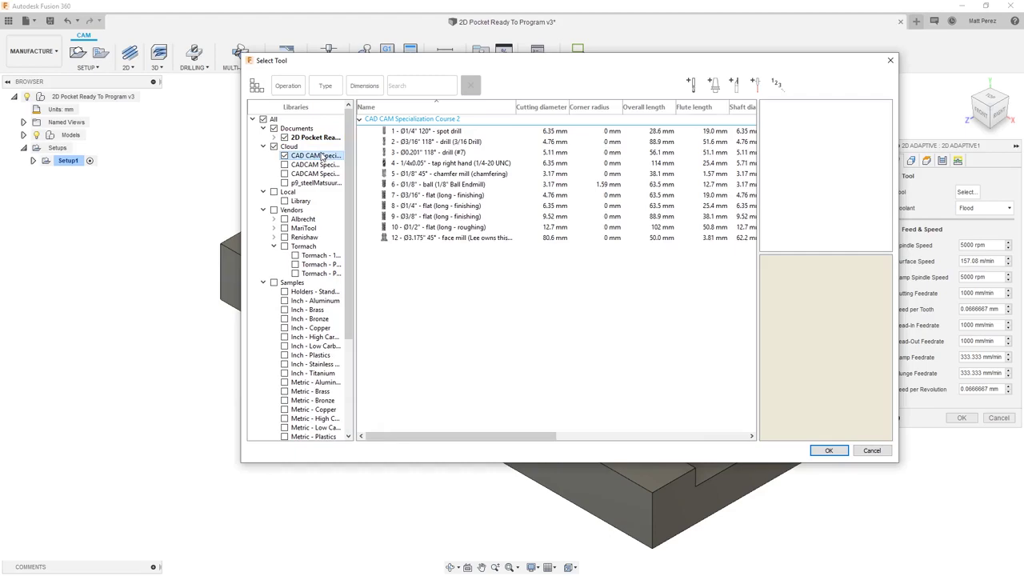
click(418, 211)
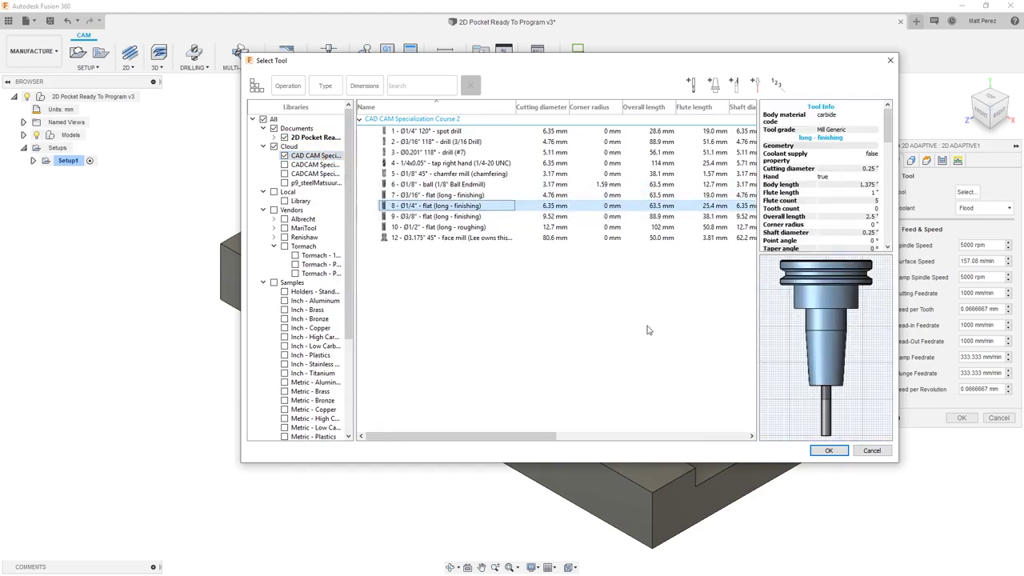
click(829, 451)
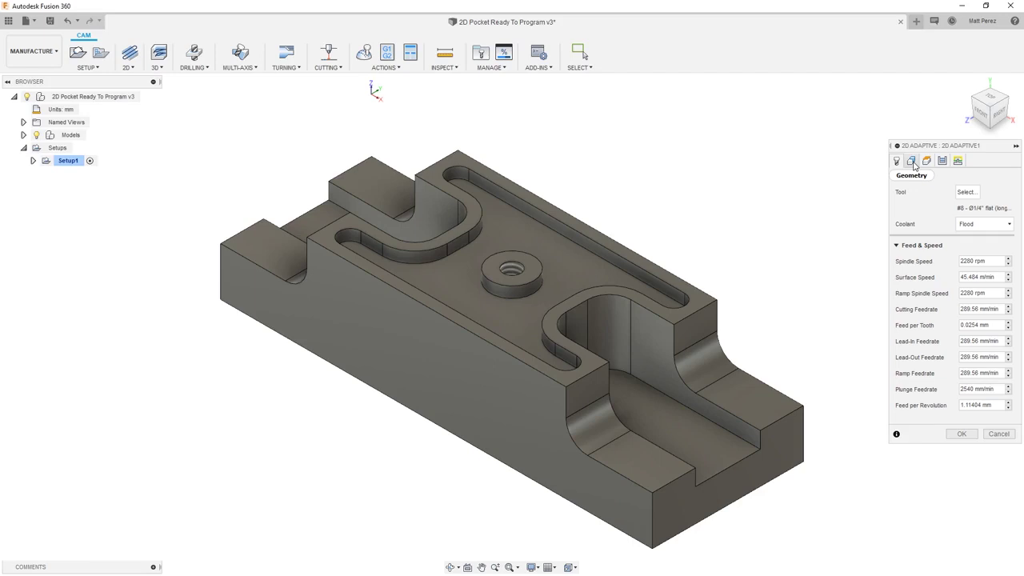
Select the pocket floor face as the 2D Adaptive's pocket selection
click(913, 163)
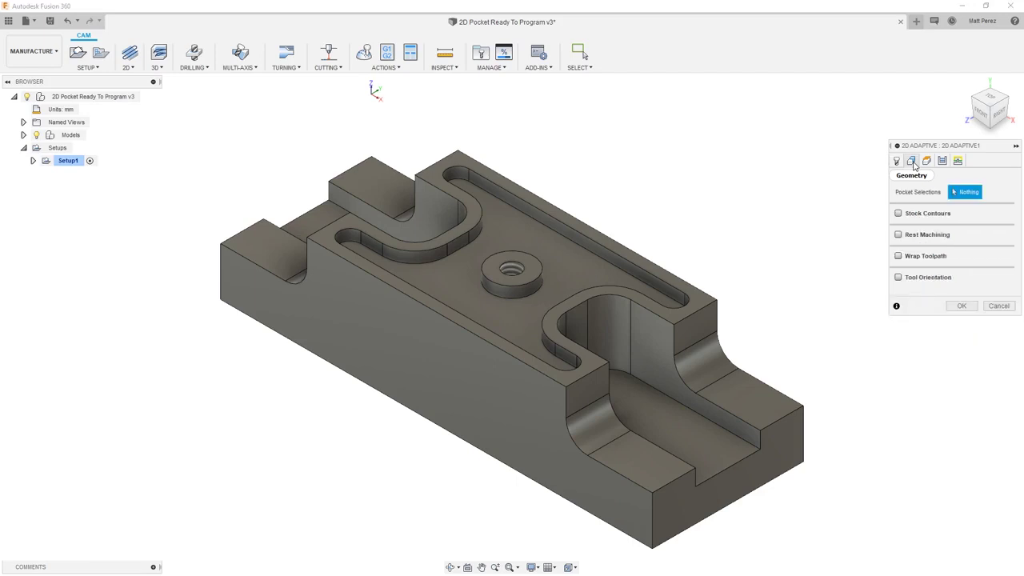
click(552, 253)
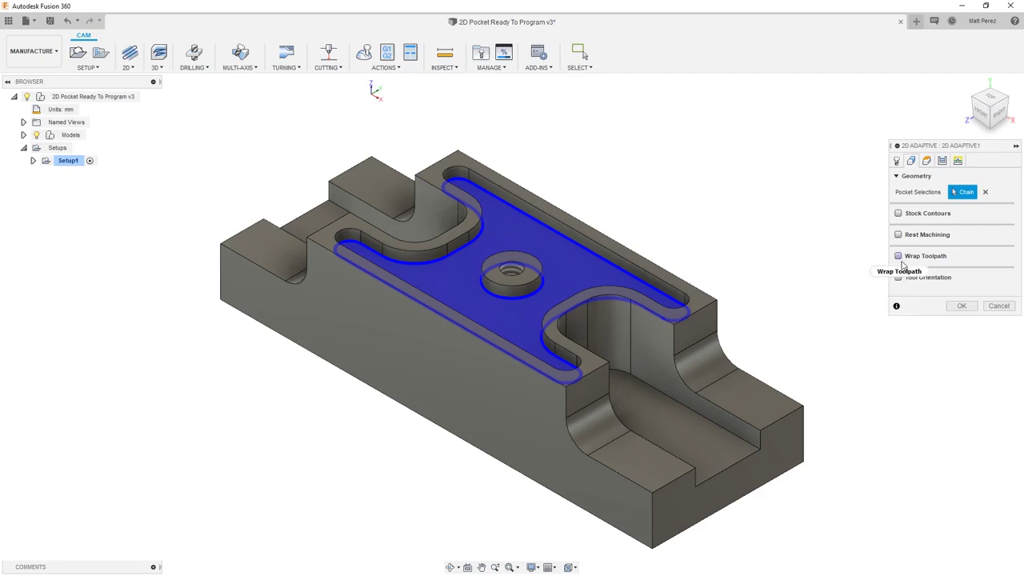
click(926, 162)
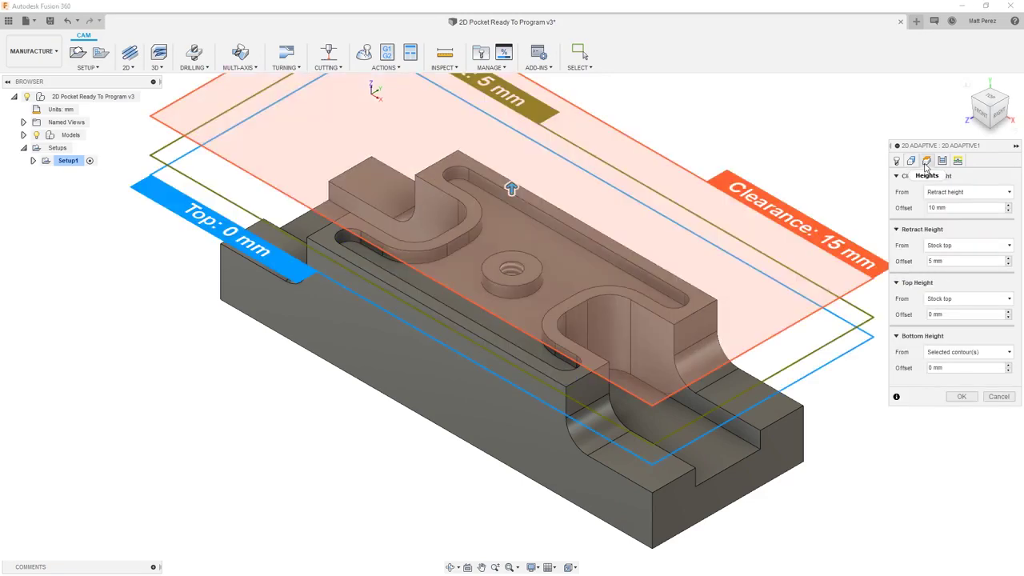
Check the clearance, retract and top height planes against the part from the front view
click(979, 114)
middle_drag(590, 304, 547, 350)
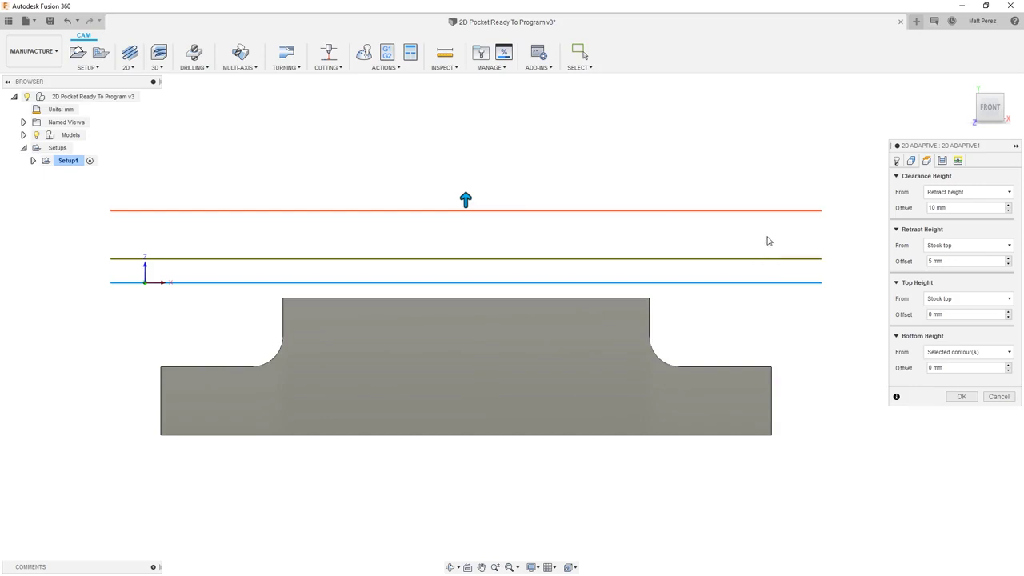
click(942, 161)
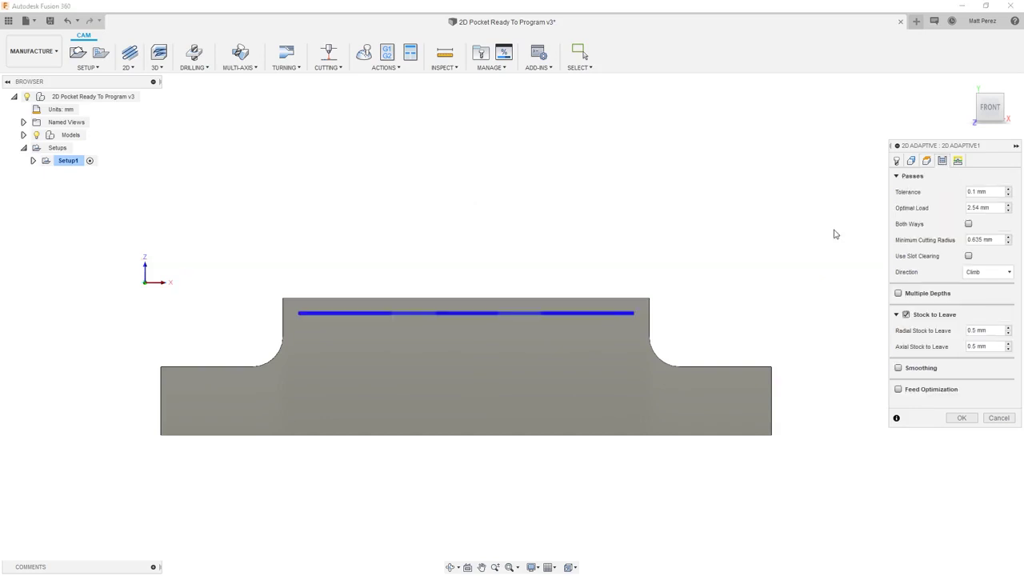
Return to the home view and enable Feed Optimization for the adaptive toolpath
key(F6)
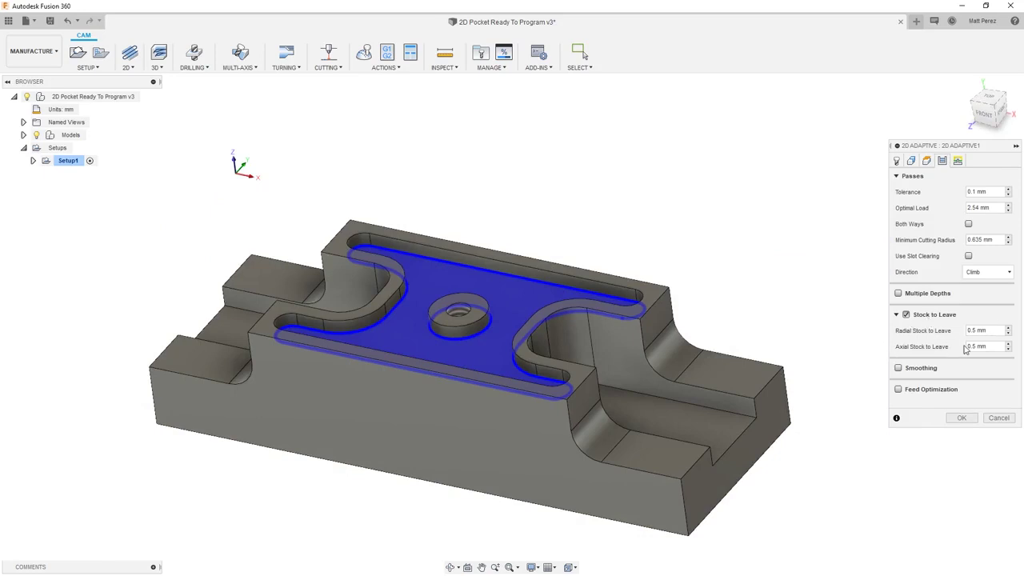
mouse_move(973, 344)
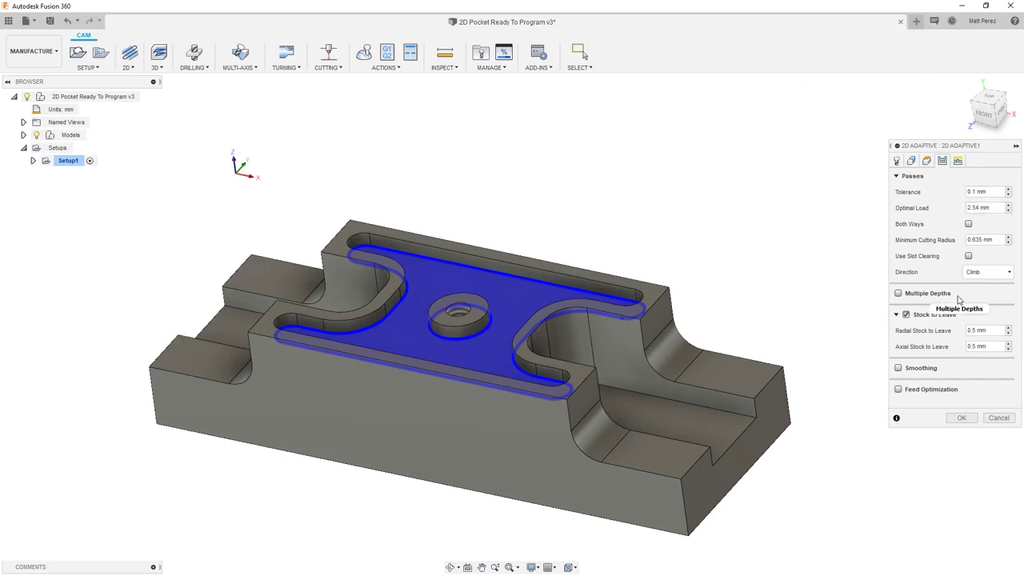
mouse_move(953, 300)
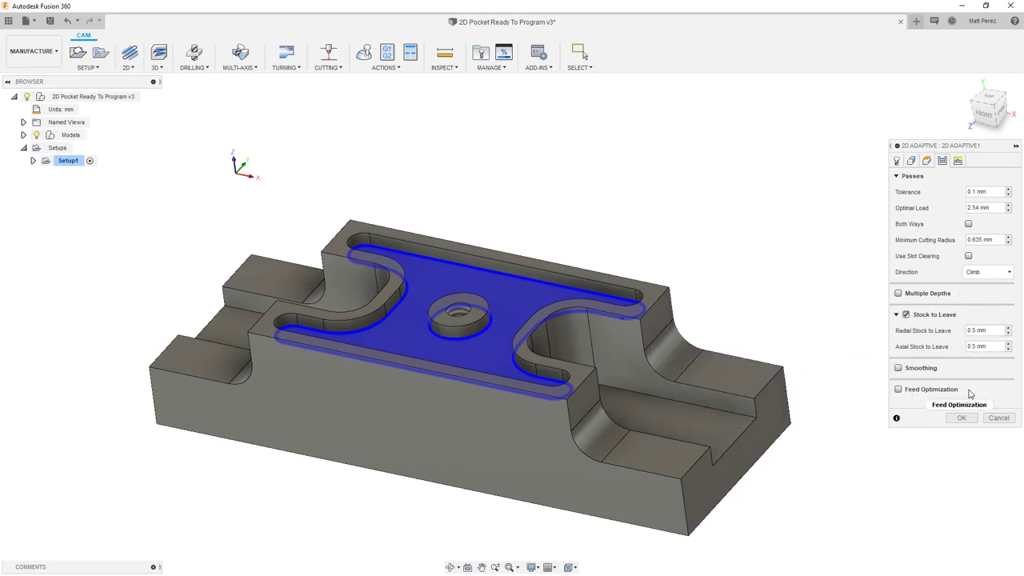
click(898, 390)
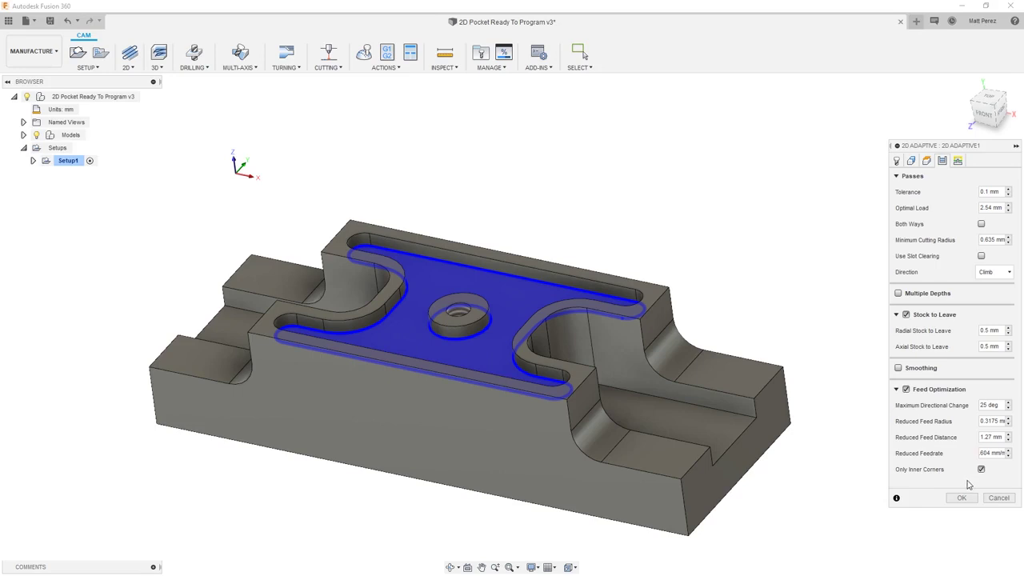
Review the linking settings and generate the 2D Adaptive1 roughing toolpath
click(957, 161)
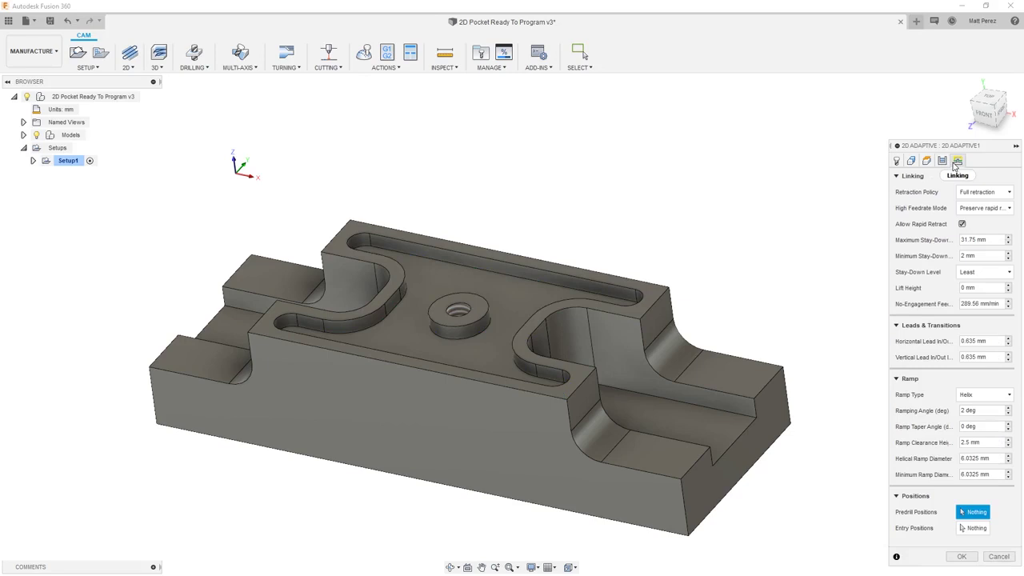
click(962, 556)
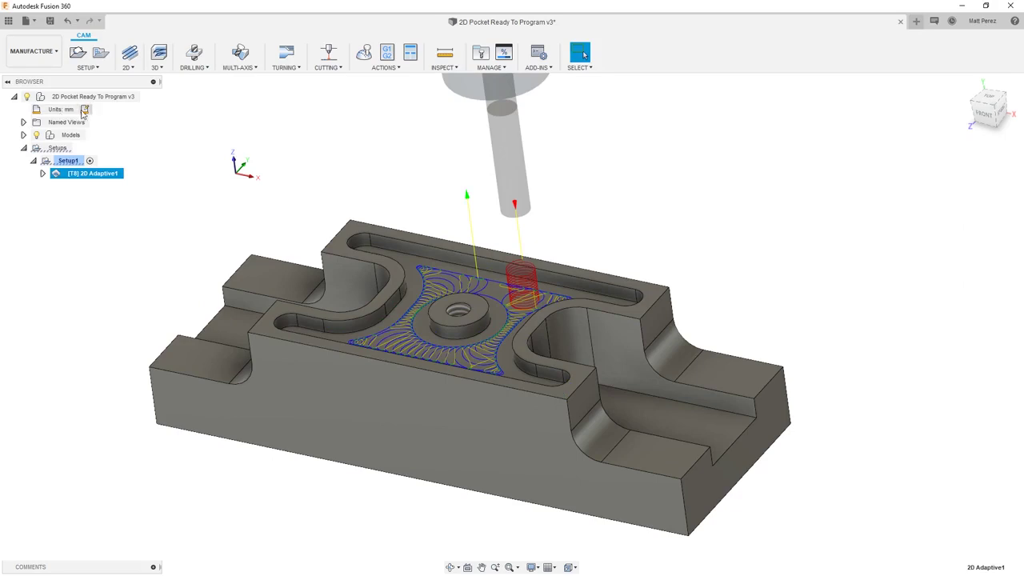
double_click(78, 110)
Switch the document's active units to inches
click(976, 160)
click(956, 184)
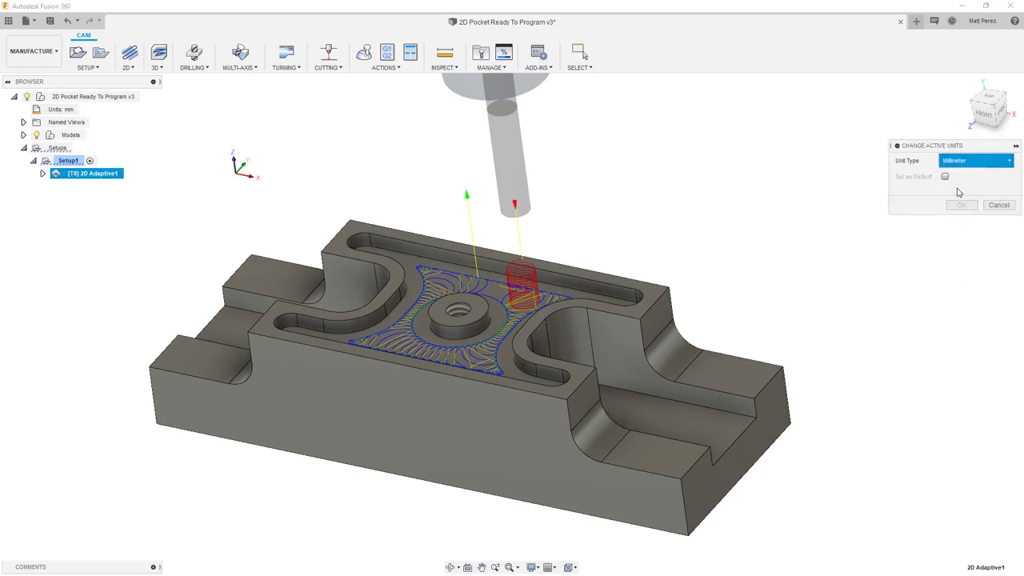
click(963, 206)
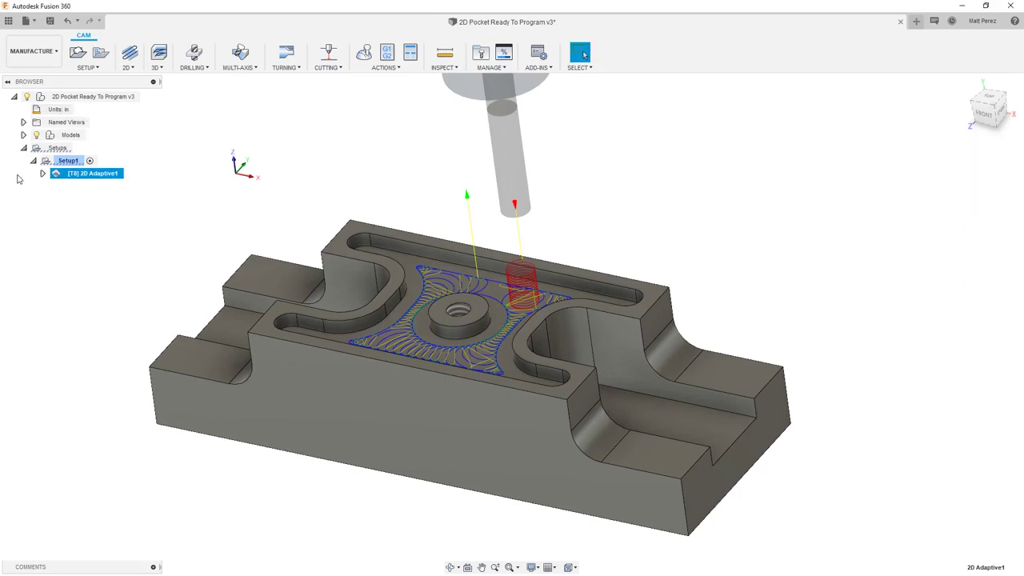
Set 0.02 in radial and axial stock to leave on 2D Adaptive1 and regenerate it
right_click(81, 175)
click(112, 180)
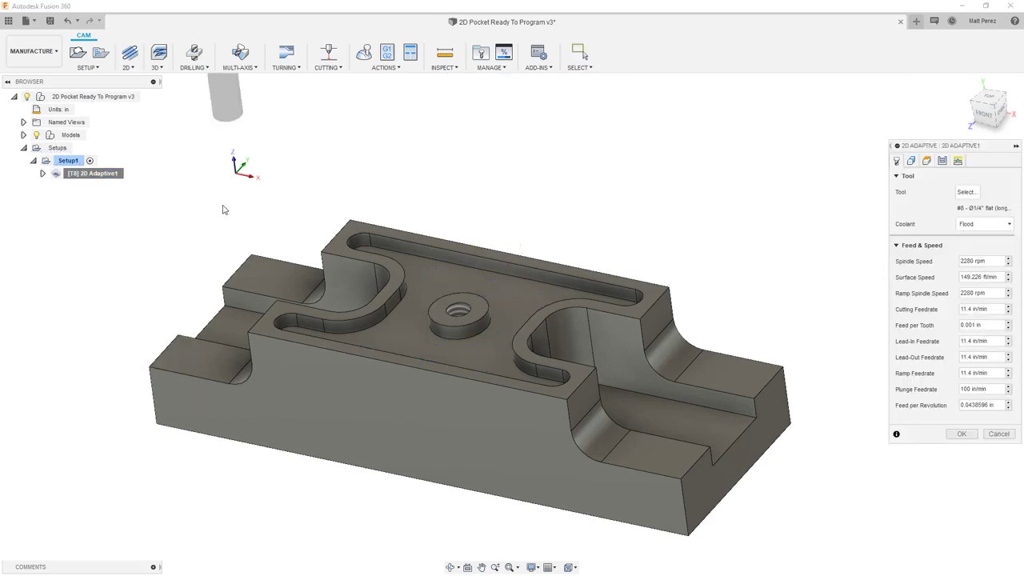
click(942, 160)
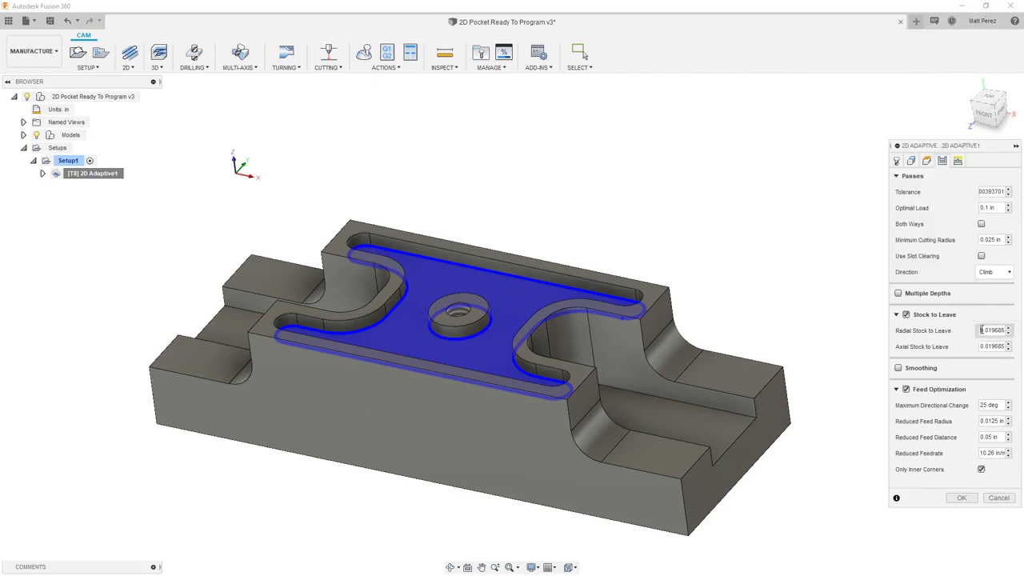
double_click(984, 330)
text(0.02)
key(Return)
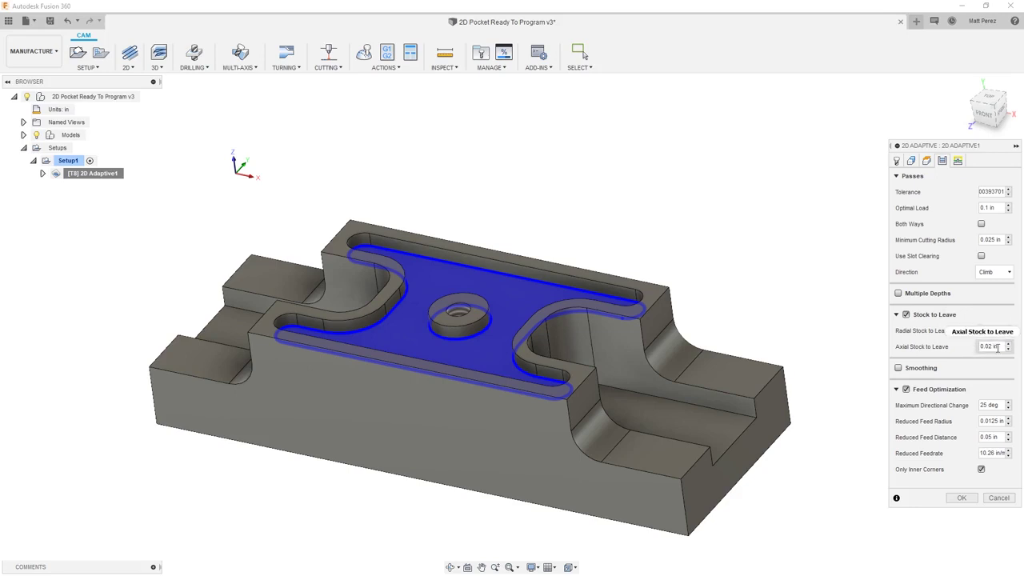
key(Tab)
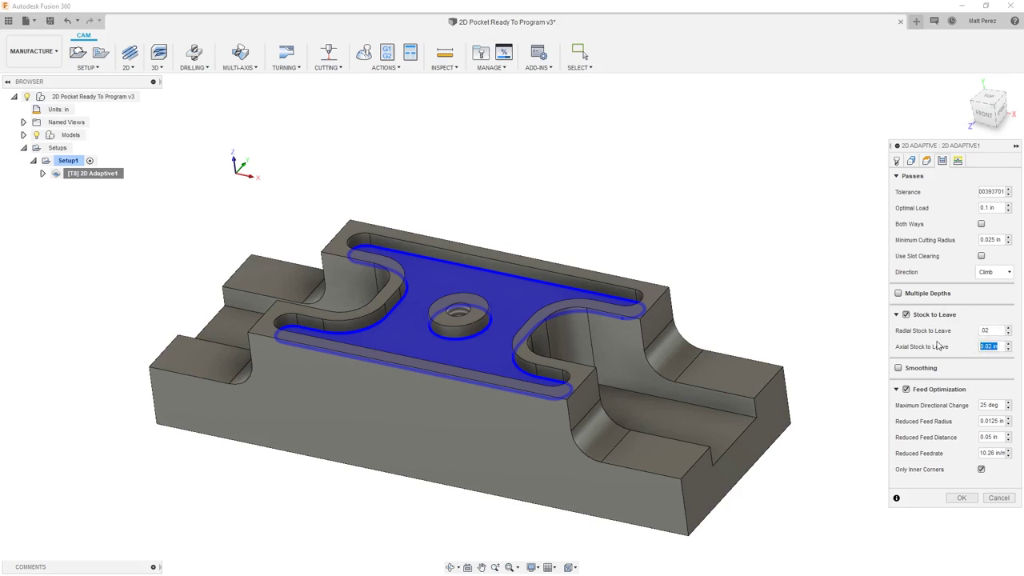
key(Return)
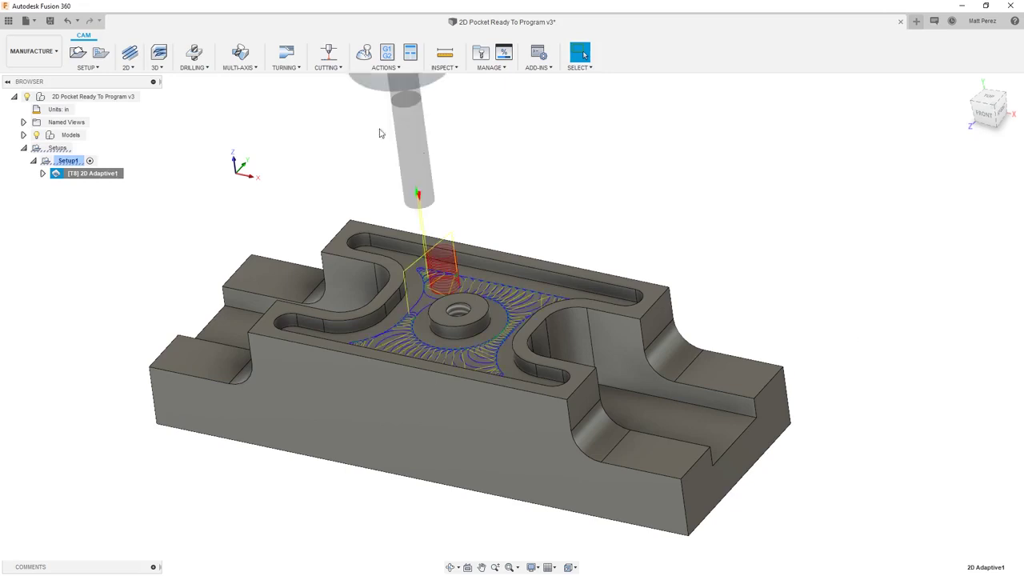
click(363, 53)
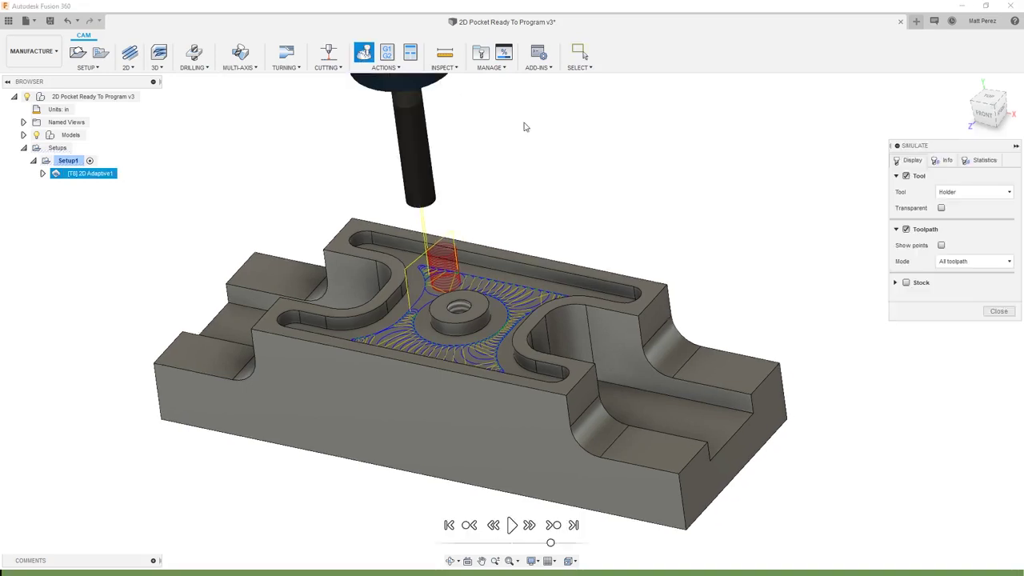
Play the roughing simulation with stock shown at faster speed, then close Simulate
click(907, 283)
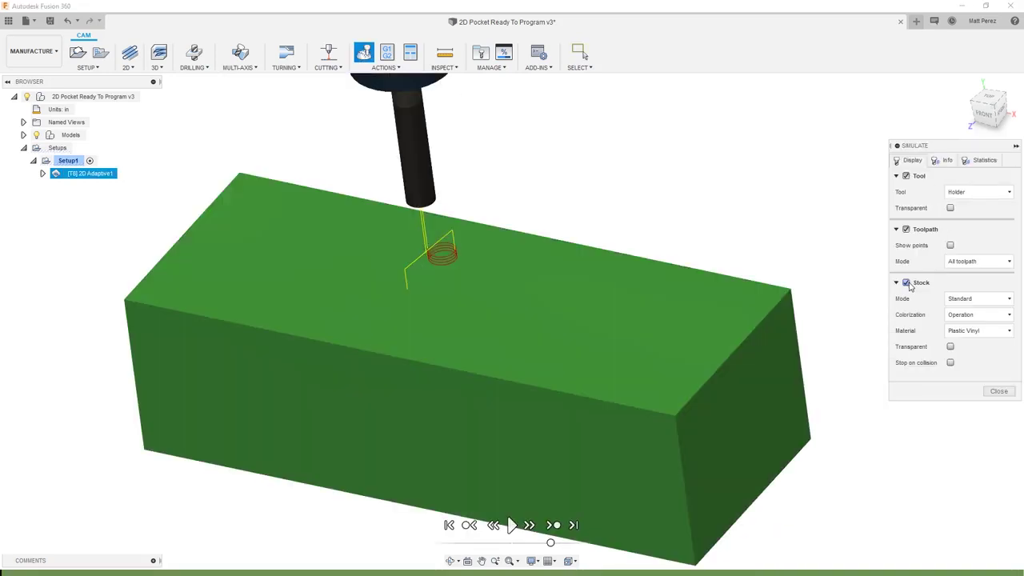
click(517, 525)
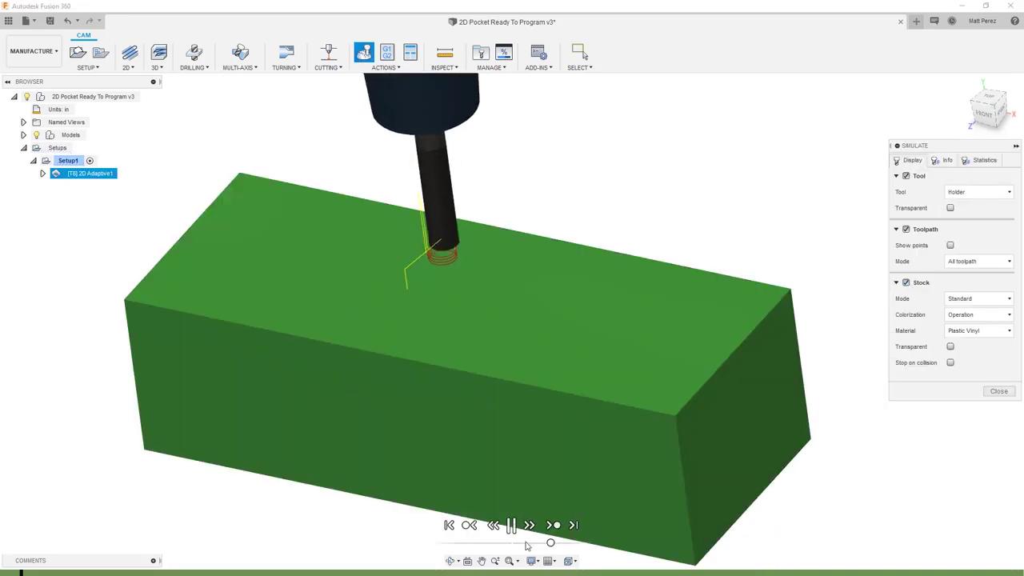
drag(557, 544, 576, 544)
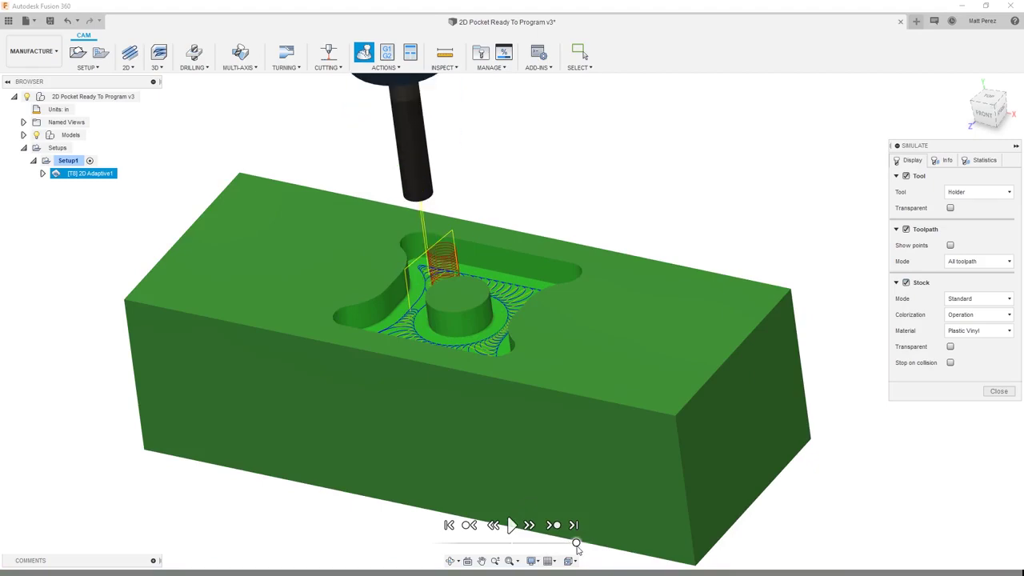
drag(577, 545, 570, 545)
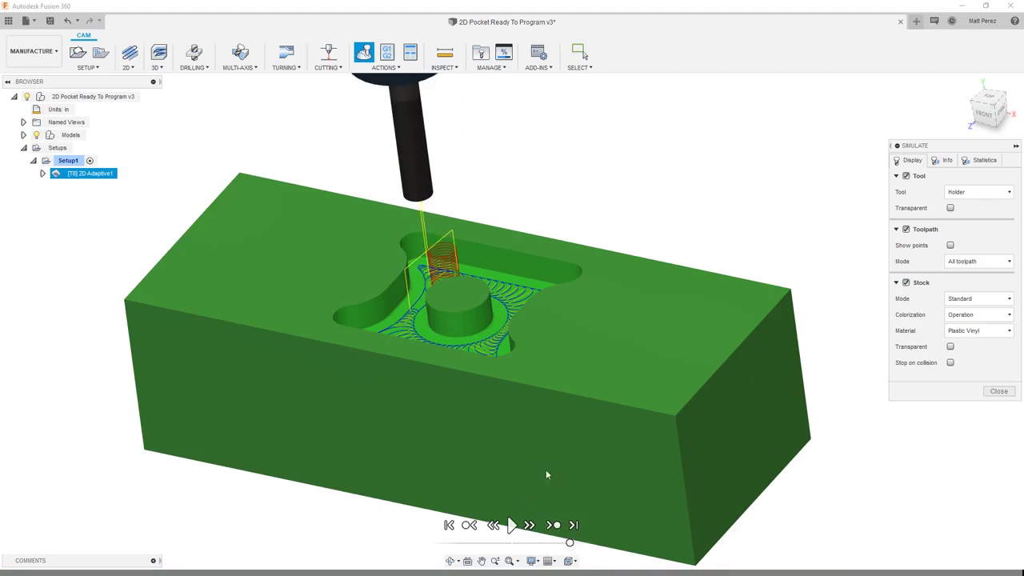
click(999, 392)
scroll(422, 286, up, 5)
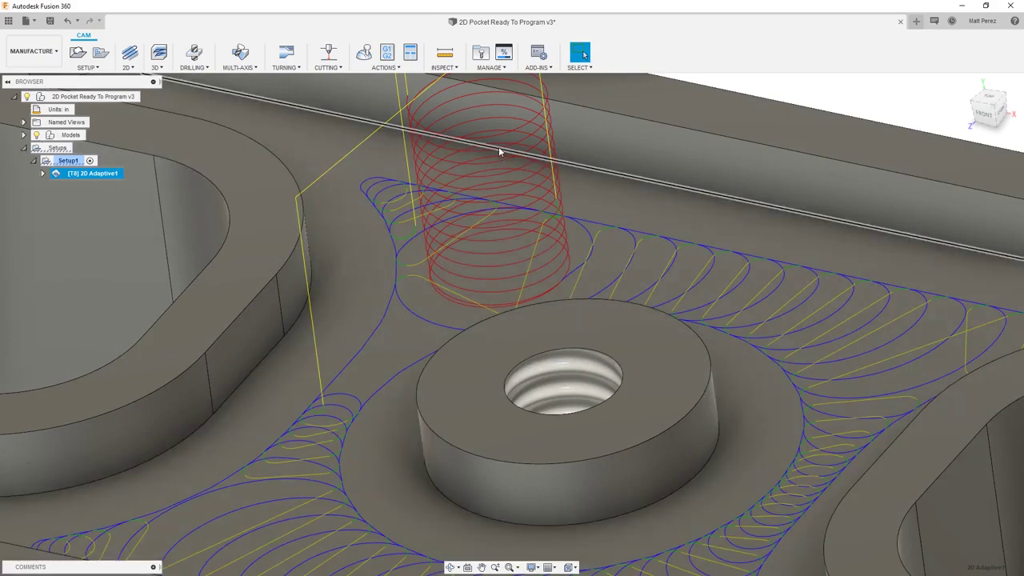
scroll(500, 138, down, 3)
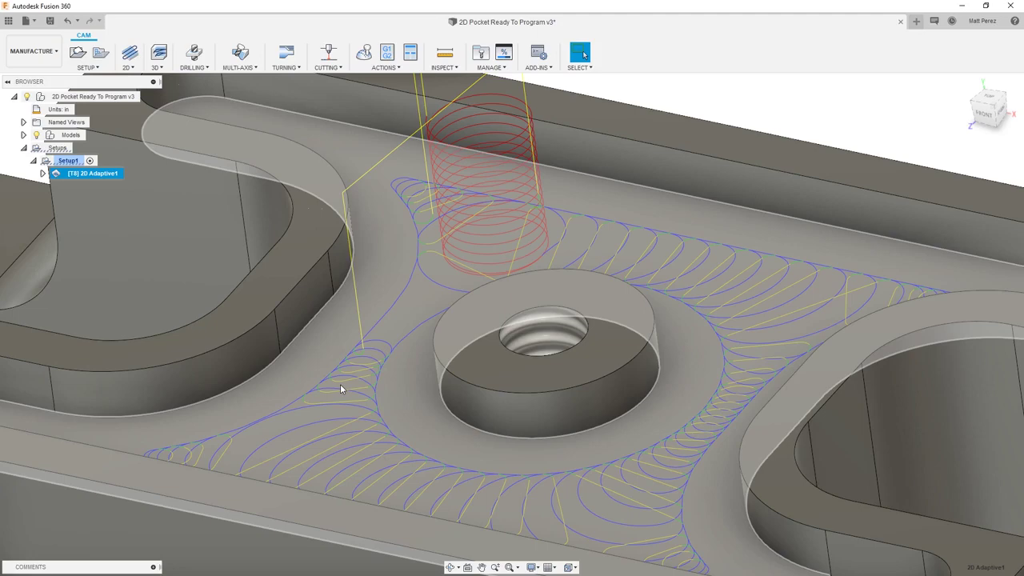
scroll(340, 384, down, 5)
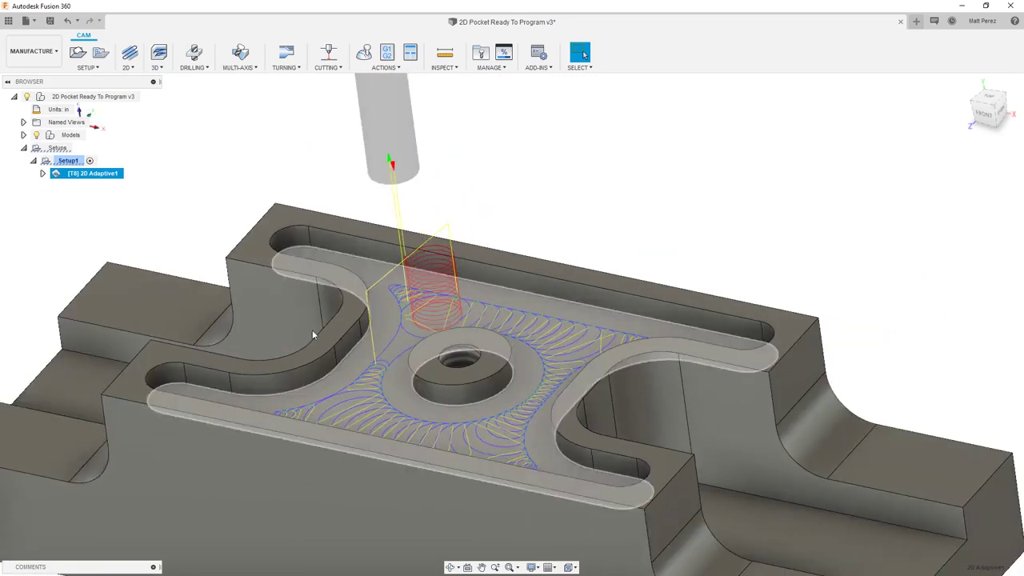
right_click(85, 181)
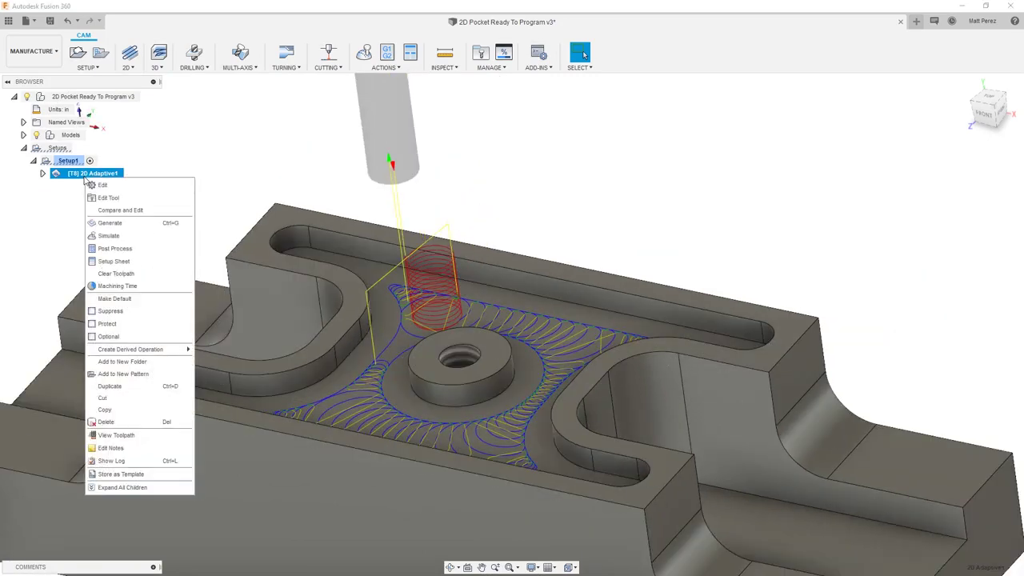
Duplicate 2D Adaptive1 and edit the copy, 2D Adaptive1 (2)
click(125, 387)
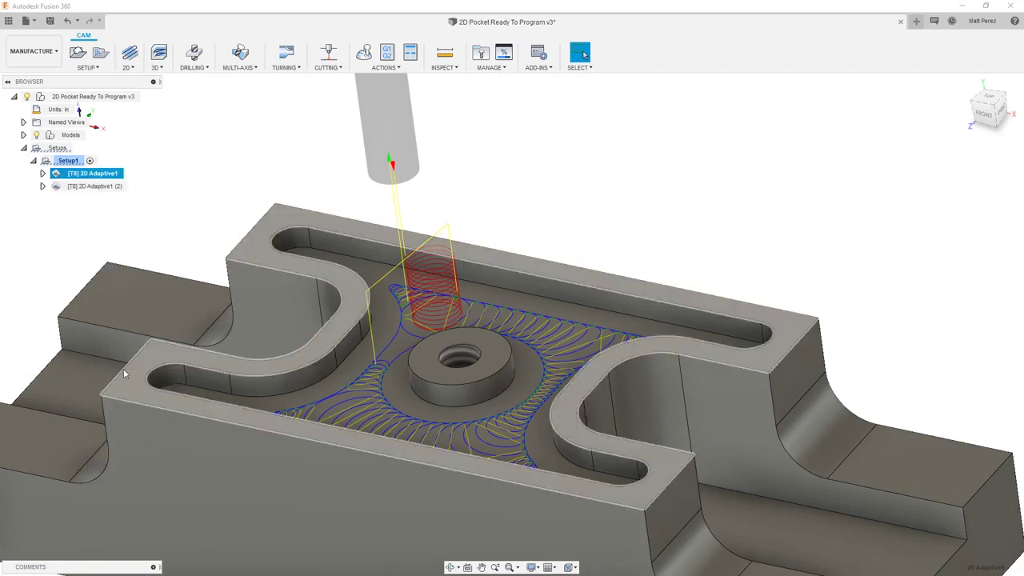
right_click(82, 192)
click(93, 196)
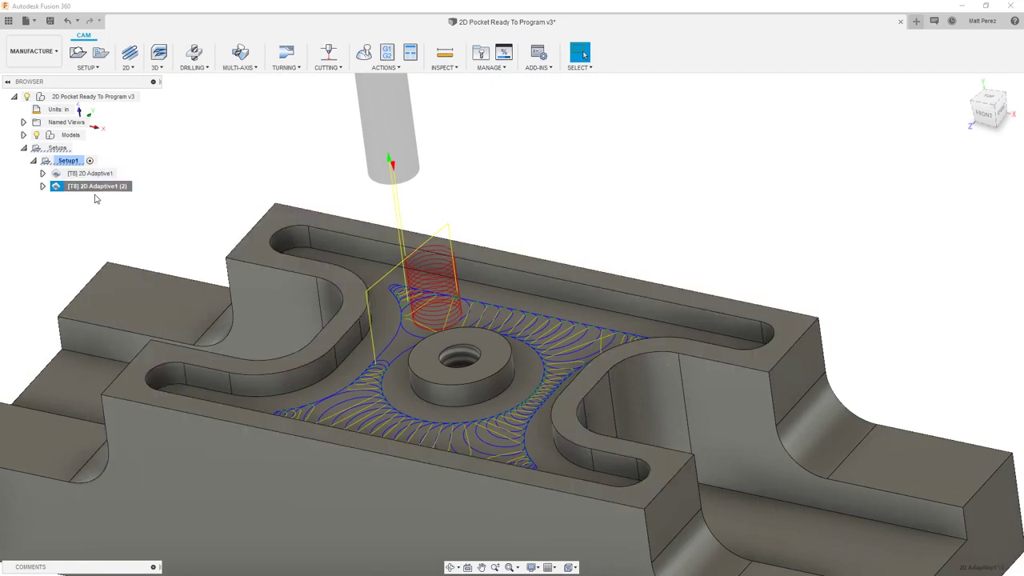
Assign tool 7, the Ø3/16" flat finishing mill, to the copied operation
click(966, 192)
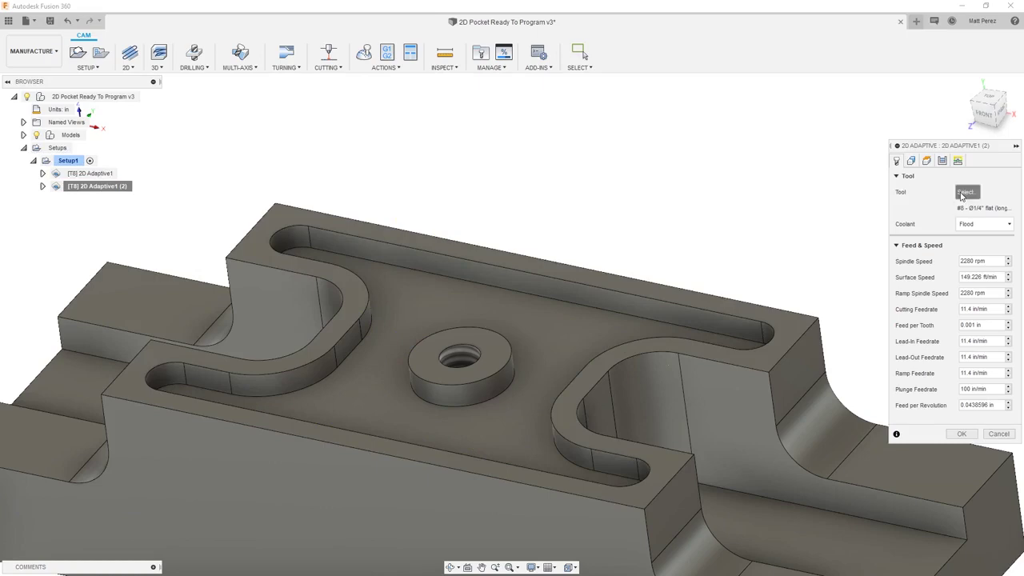
click(317, 156)
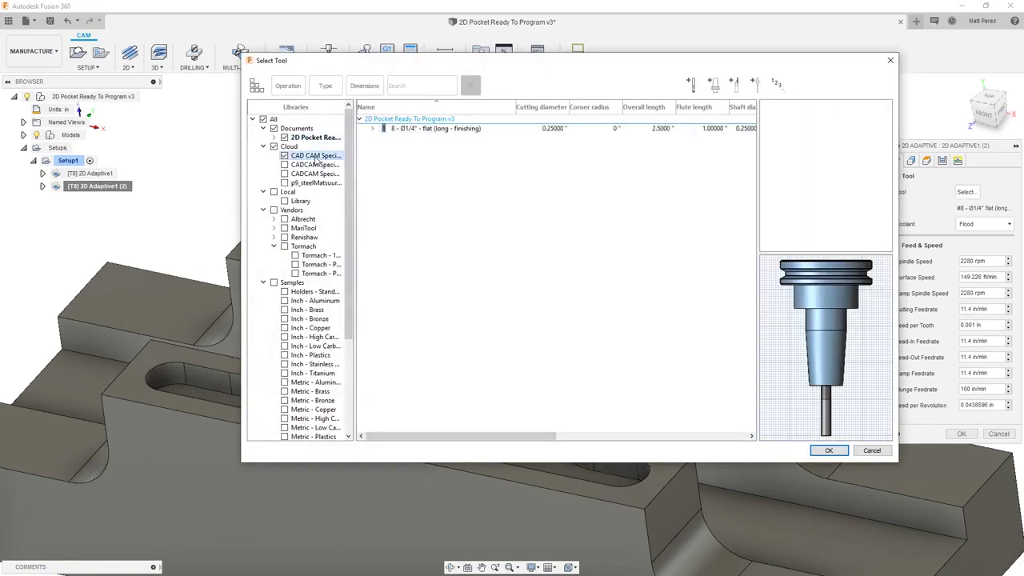
click(414, 195)
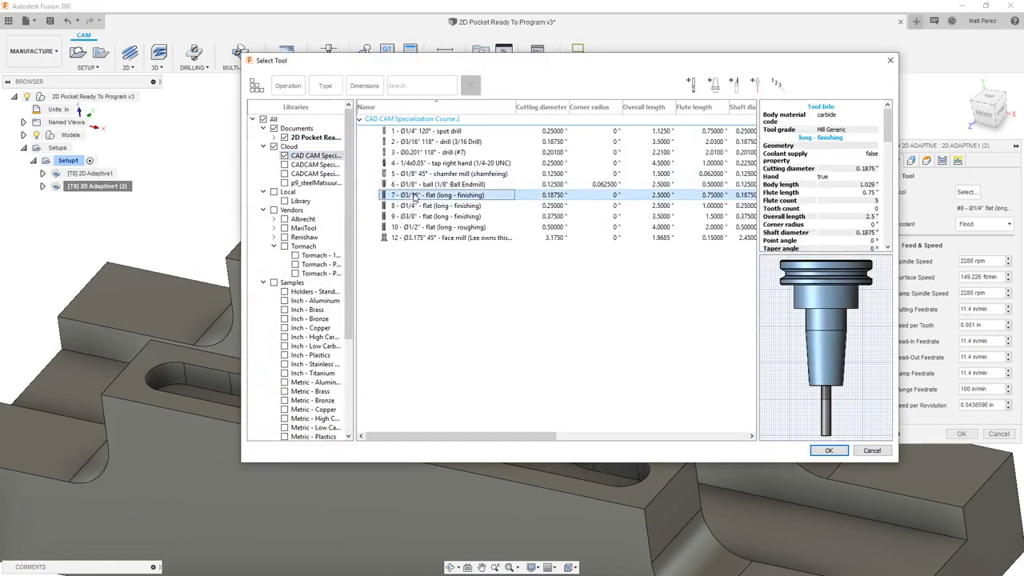
click(829, 451)
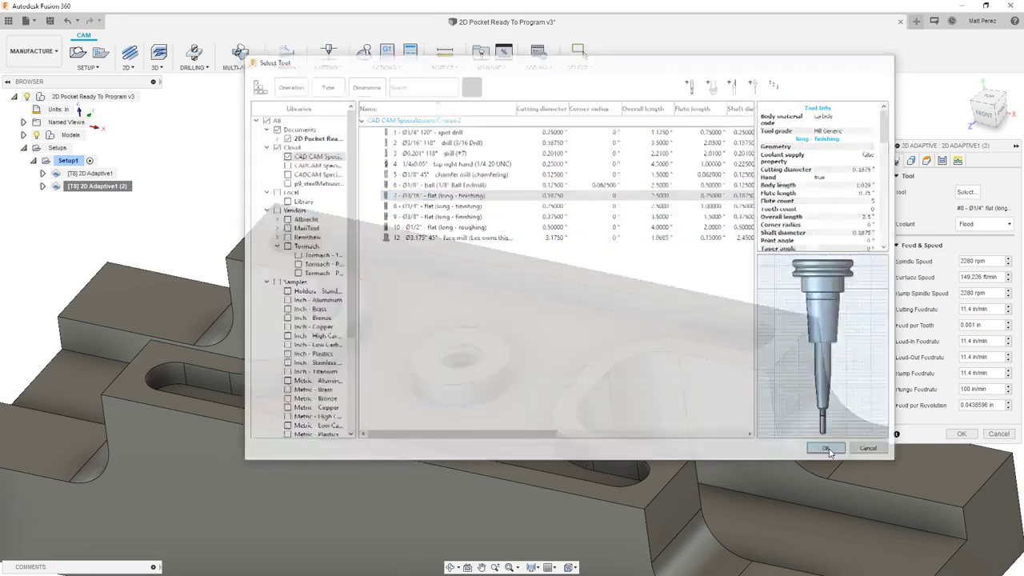
click(912, 161)
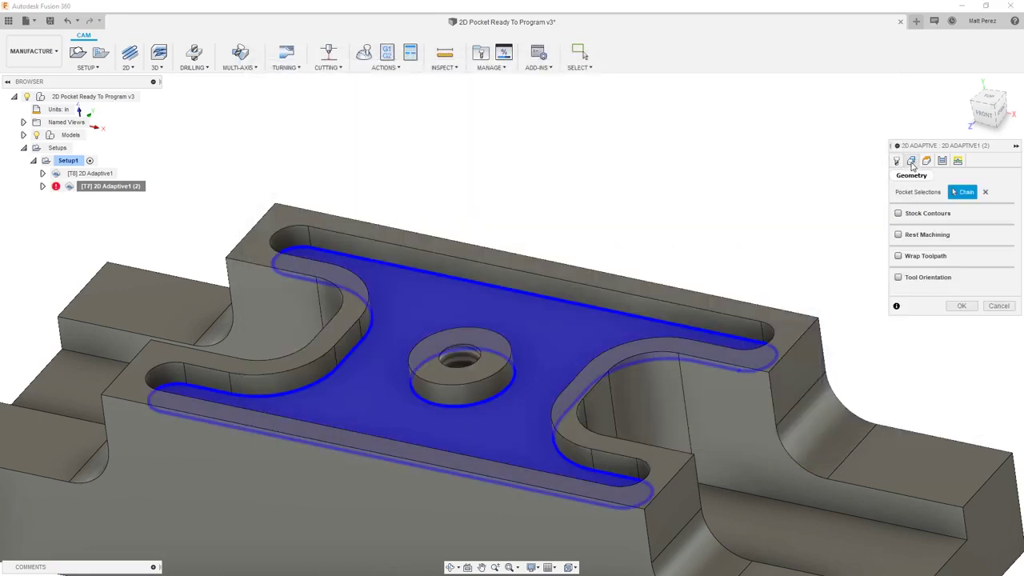
Enable Rest Machining with previous tool diameter .25+.04 and corner radius .125+.04
click(897, 235)
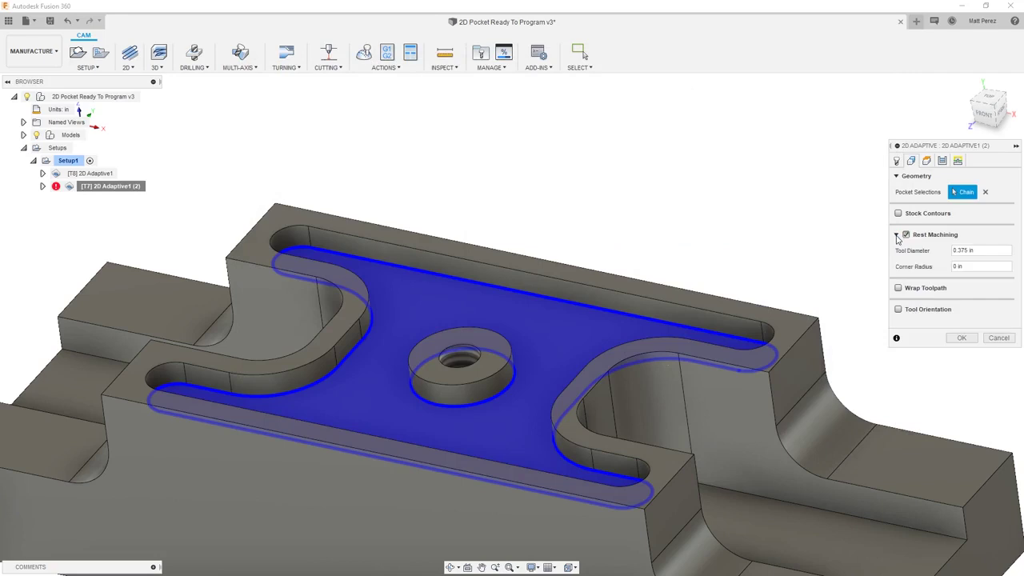
click(927, 253)
key(BackSpace)
click(972, 267)
drag(971, 266, 952, 266)
text(.125+.04)
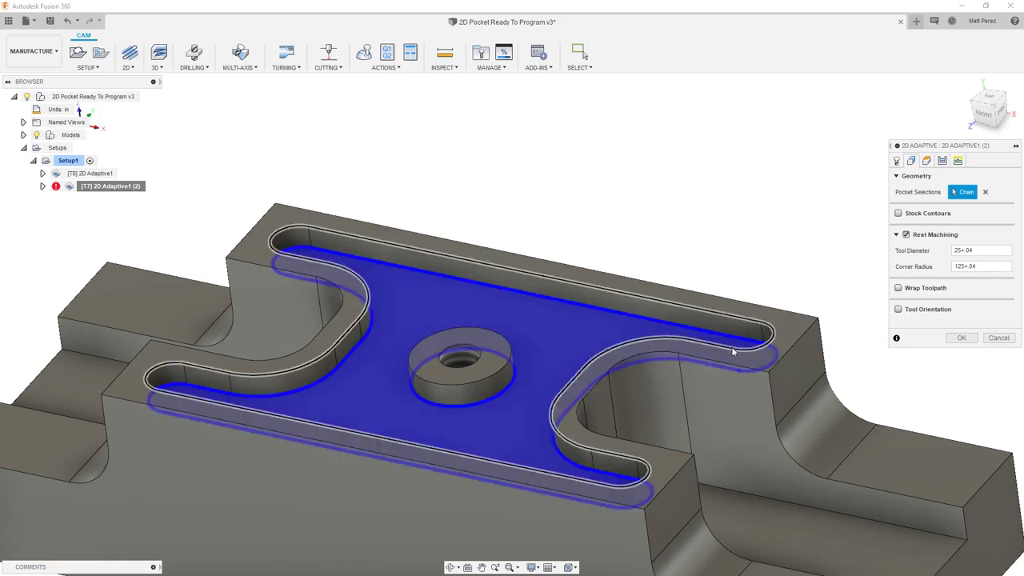
Commit the rest-machining values and turn off Stock to Leave for 2D Adaptive1 (2)
click(733, 342)
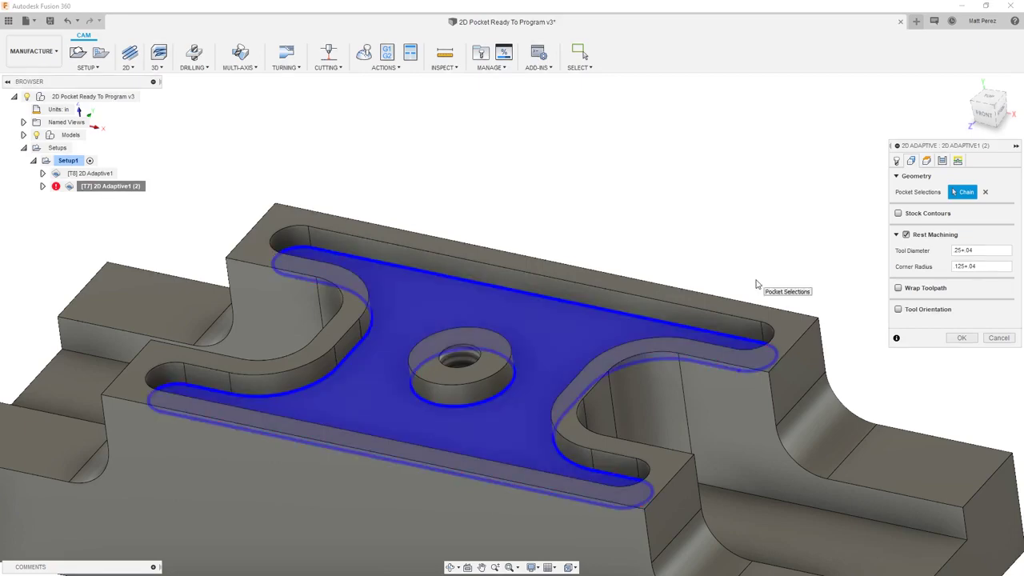
click(927, 160)
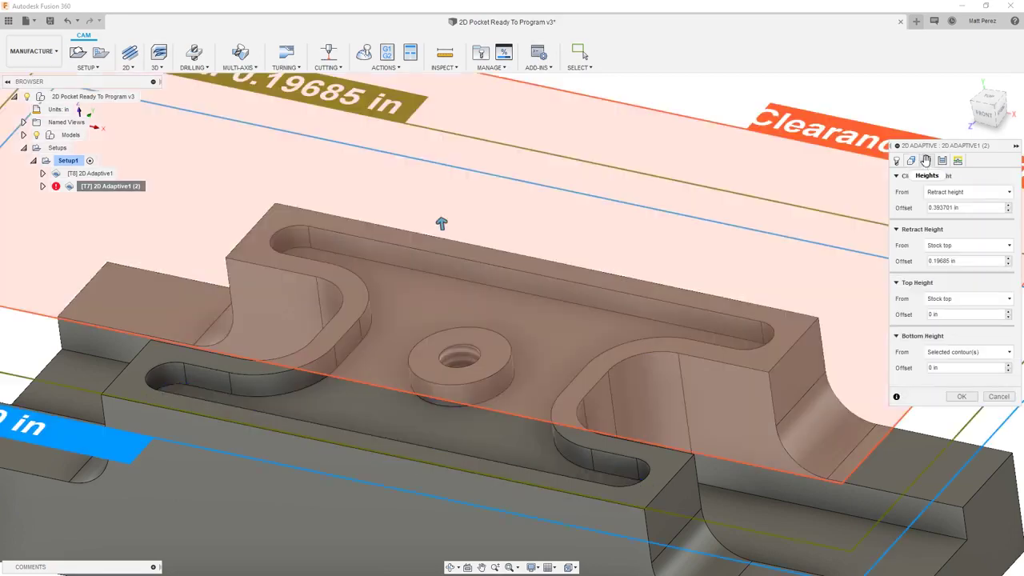
click(943, 161)
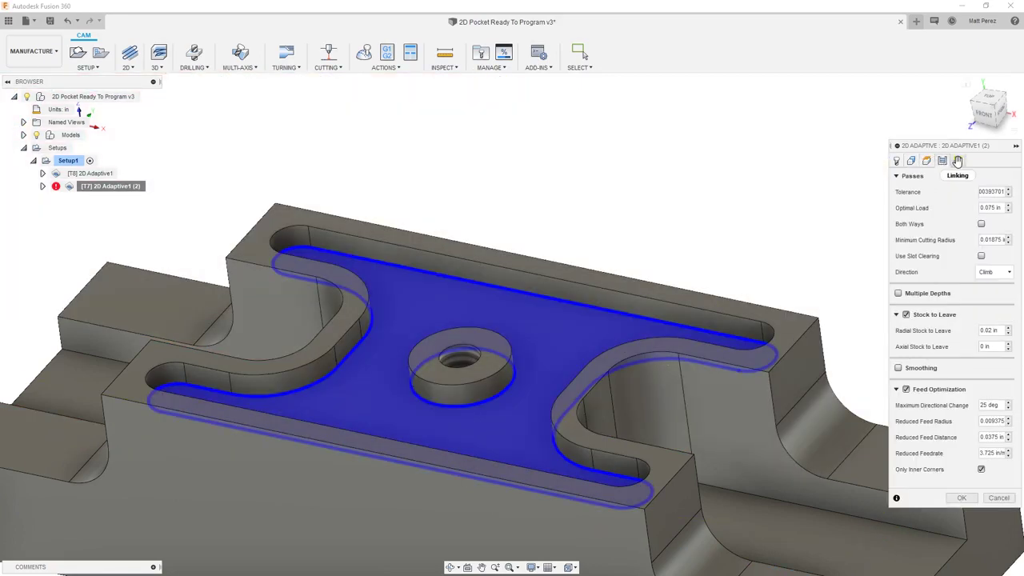
click(938, 316)
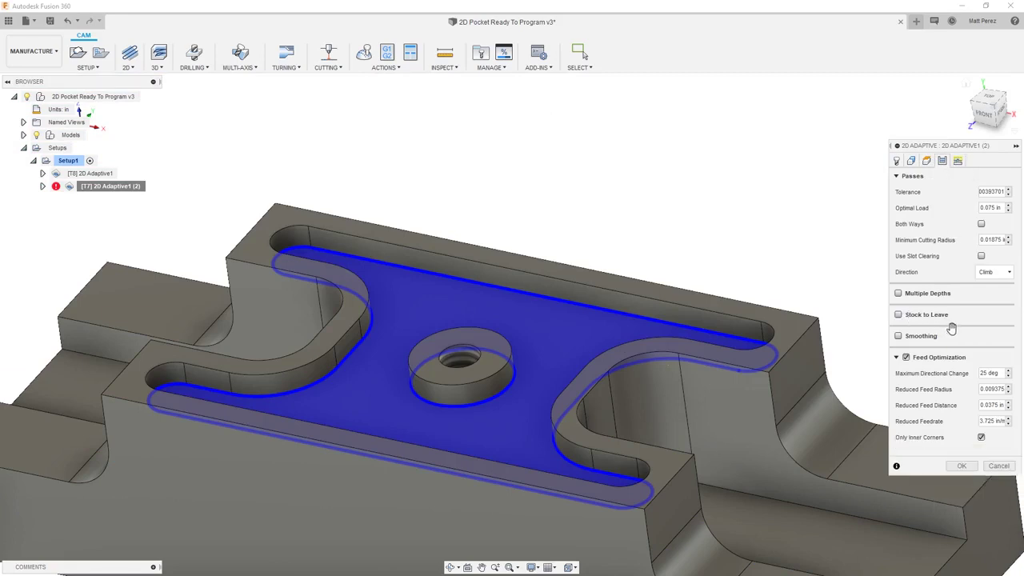
Set the horizontal lead in/out radius to 0.05 in and generate the rest toolpath
click(958, 162)
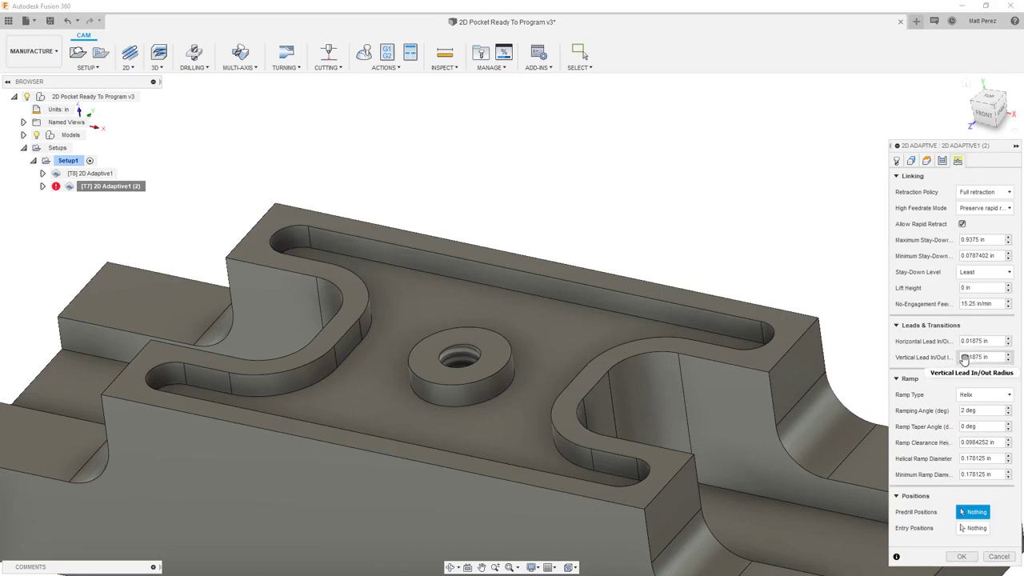
mouse_move(964, 359)
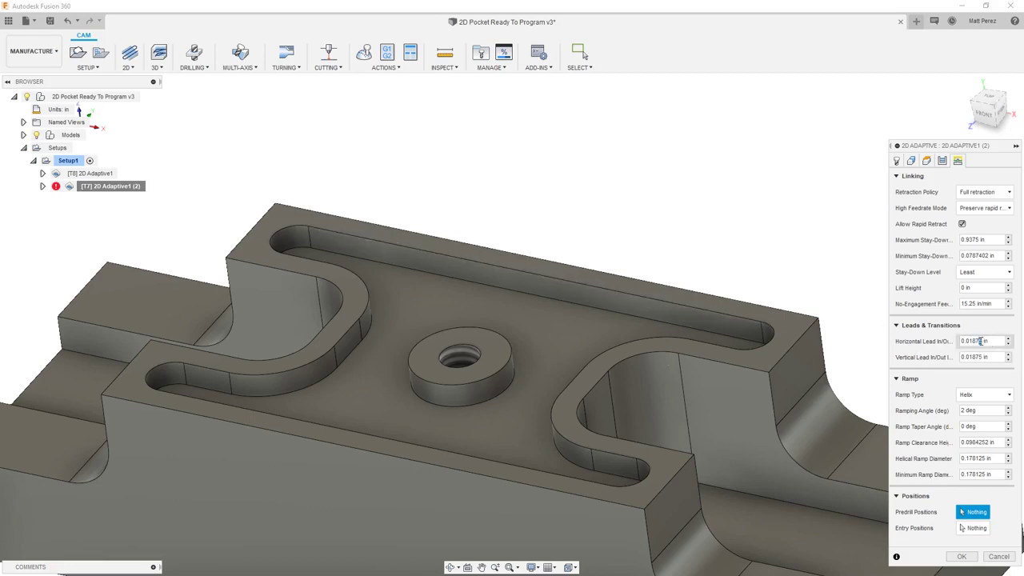
drag(984, 341, 972, 341)
text(5)
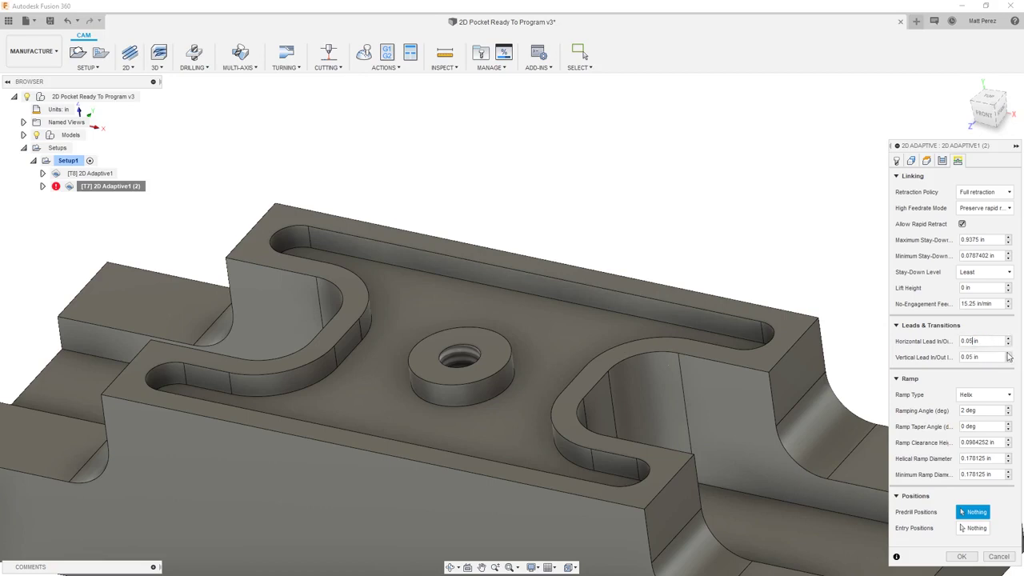
click(963, 557)
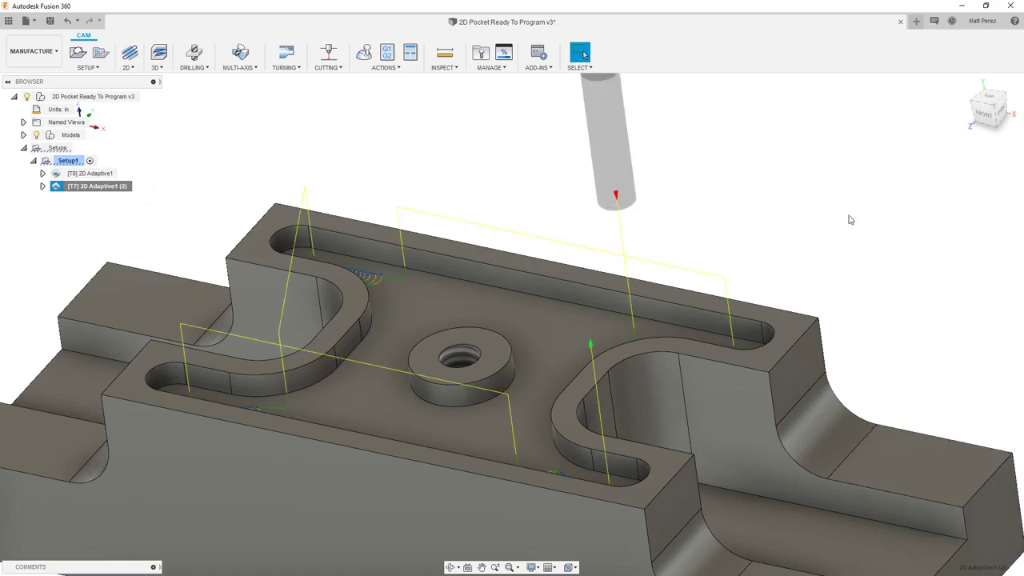
Compare the 2D Adaptive1 roughing and rest-machining toolpaths in the slot ends, then reopen Simulate
shift+middle_drag(693, 169, 629, 382)
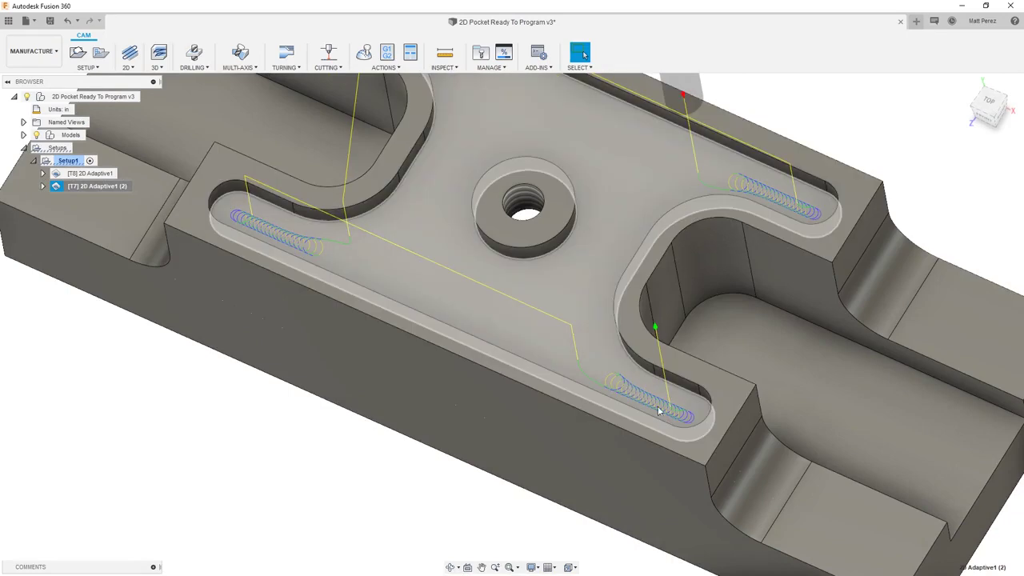
click(66, 160)
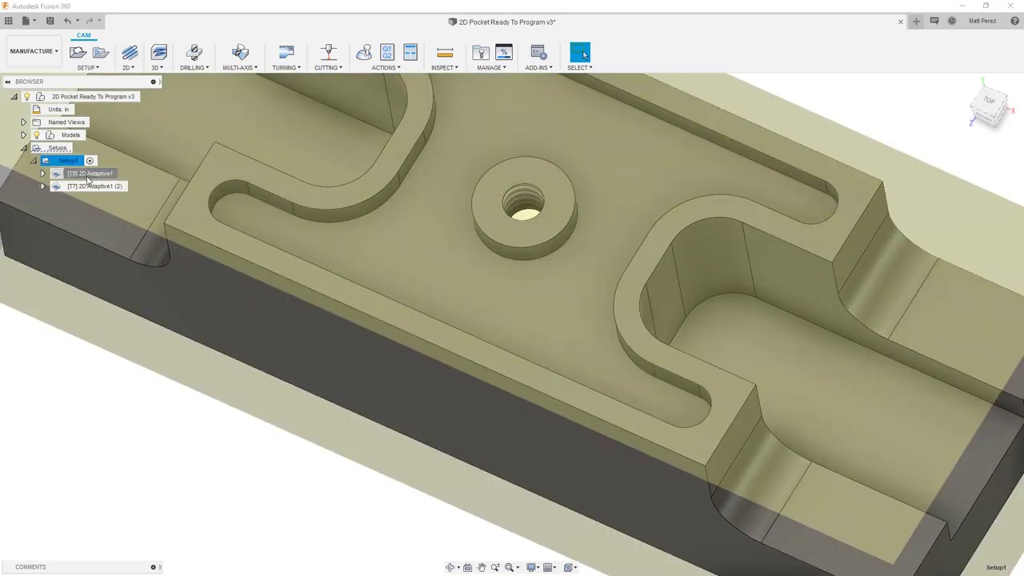
click(88, 174)
click(95, 187)
click(88, 174)
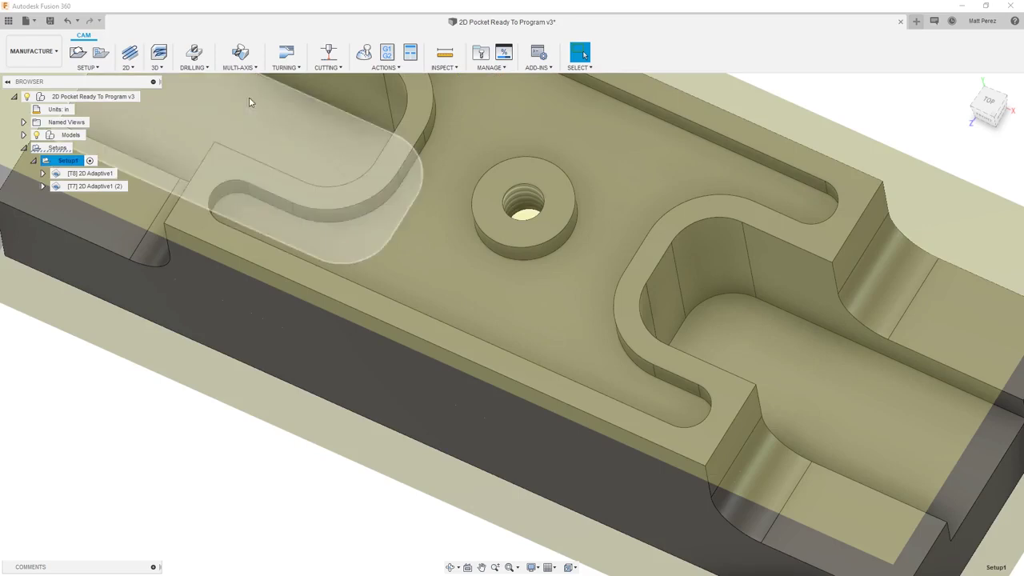
click(364, 53)
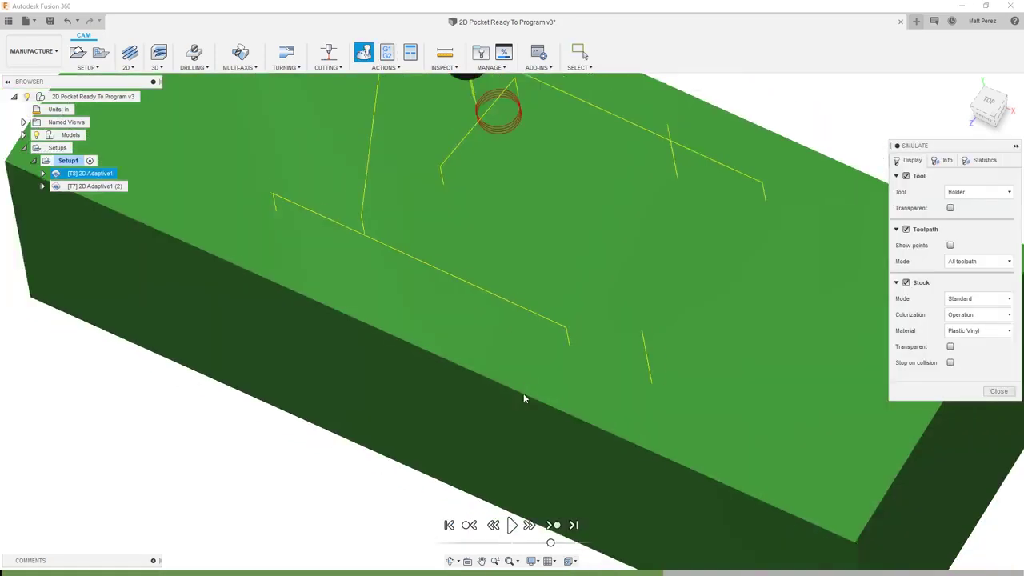
Jump to the 2D Adaptive1 (2) pass and play it, tilting the view to watch the pocket
click(552, 526)
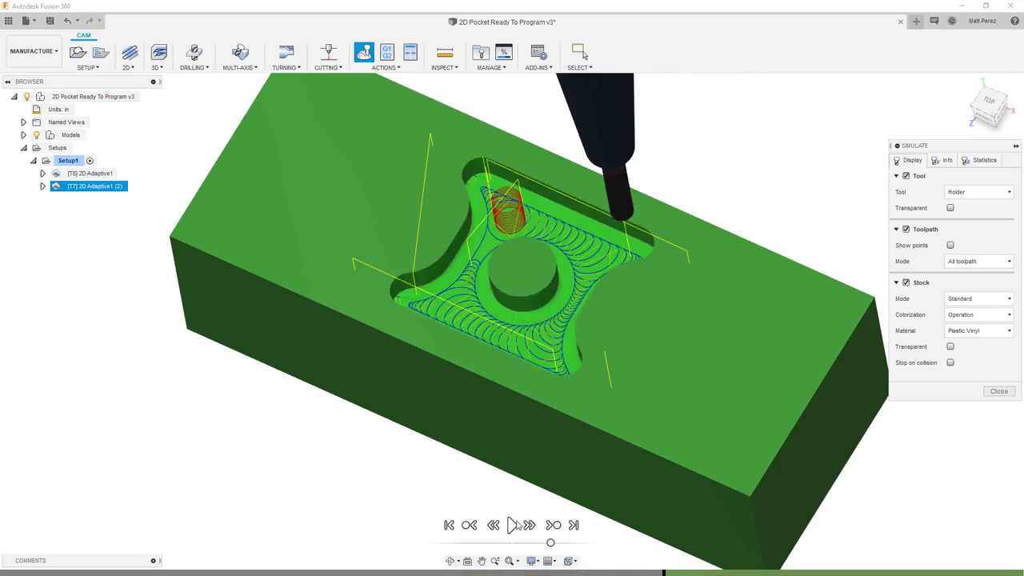
click(513, 525)
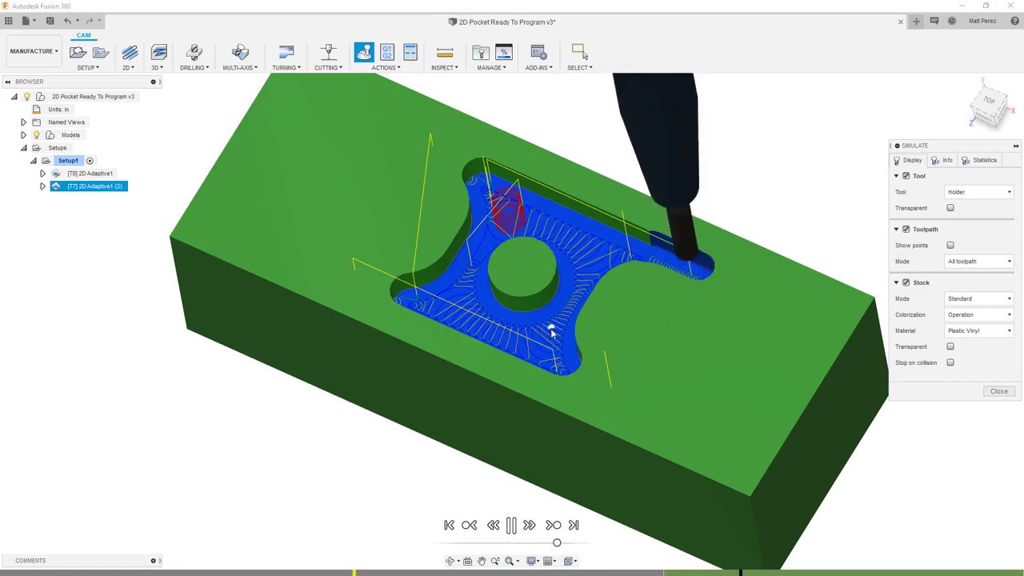
shift+middle_drag(552, 332, 551, 345)
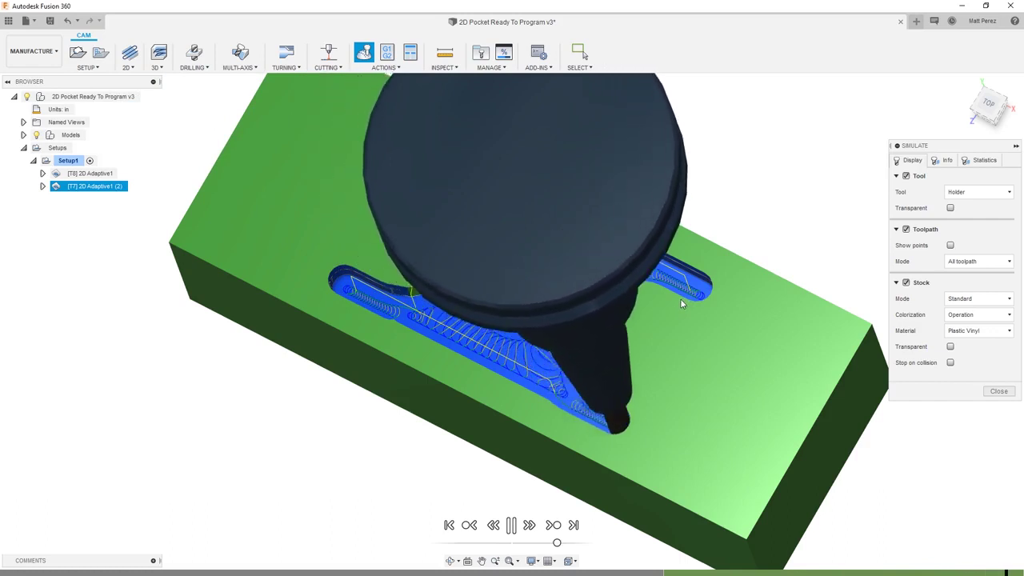
Close the simulation and regenerate 2D Adaptive1 (2) with Stock to Leave switched on
click(1000, 392)
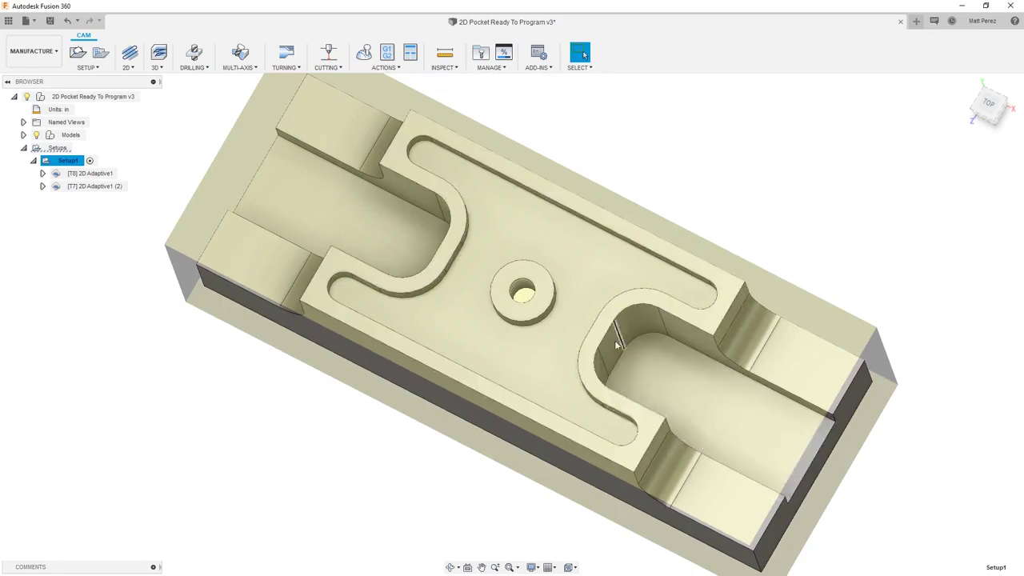
right_click(78, 190)
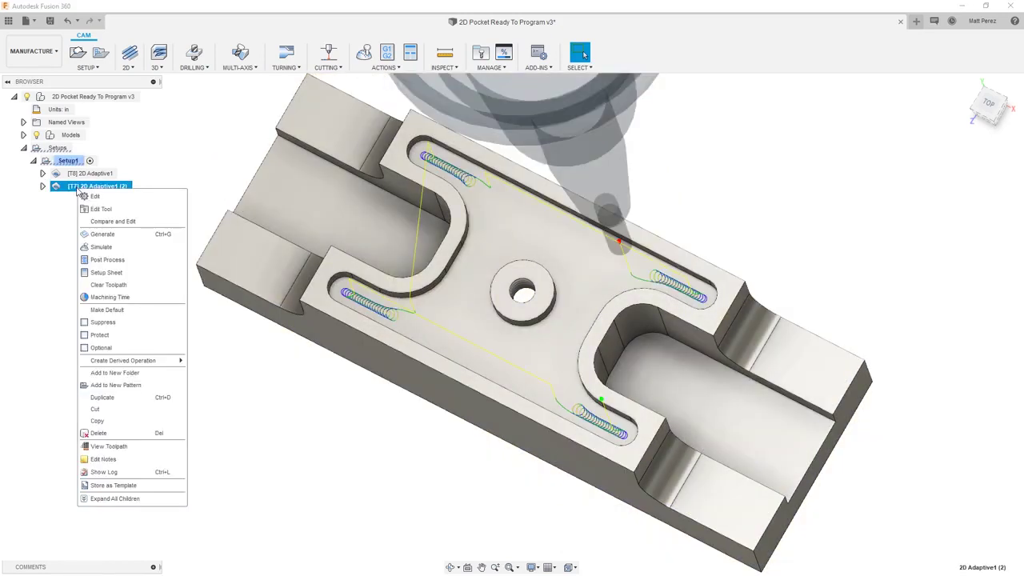
click(91, 196)
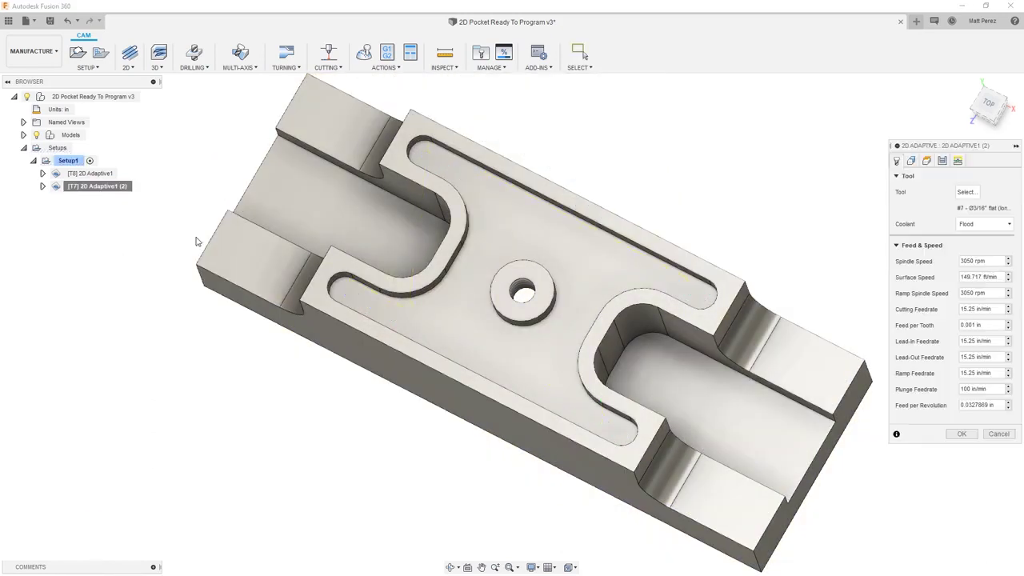
click(944, 161)
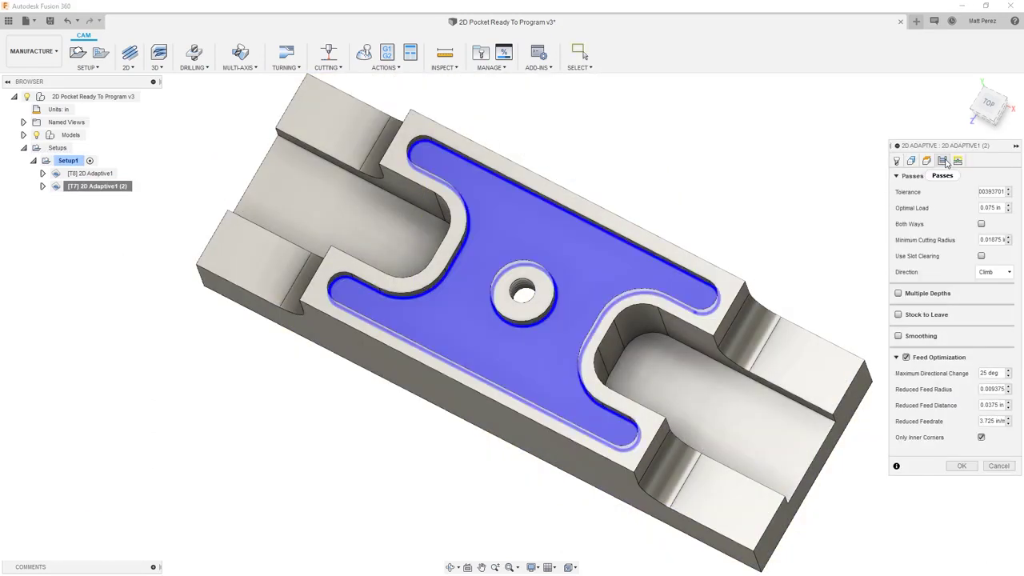
click(898, 314)
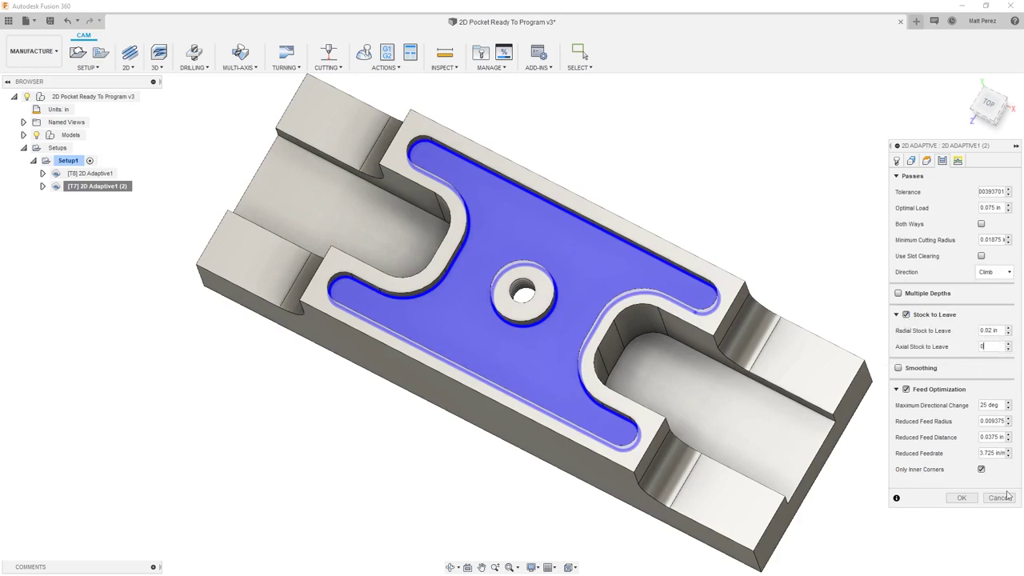
click(962, 499)
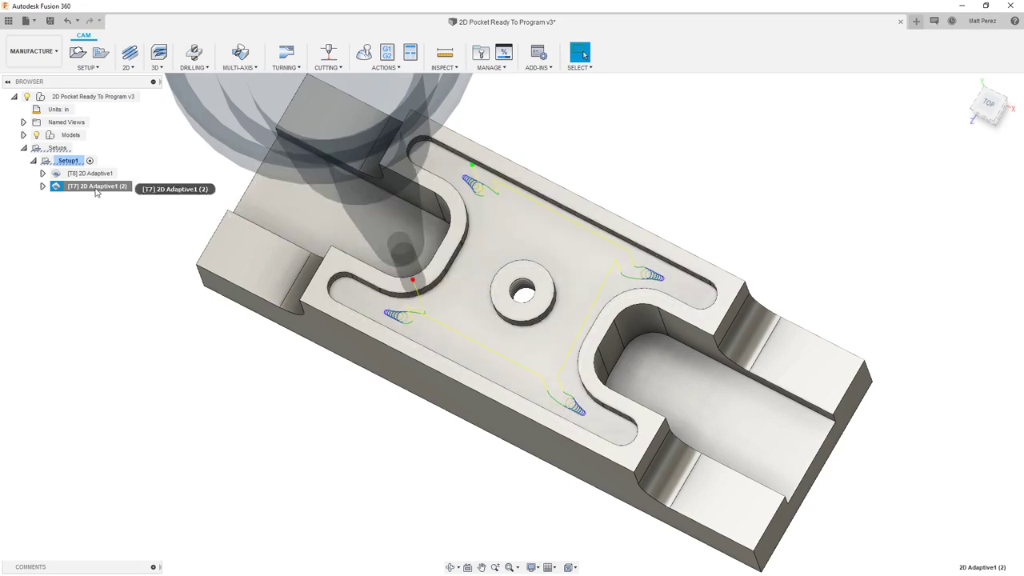
Regenerate 2D Adaptive1 (2) again with Stock to Leave switched off
right_click(128, 186)
click(168, 200)
click(942, 161)
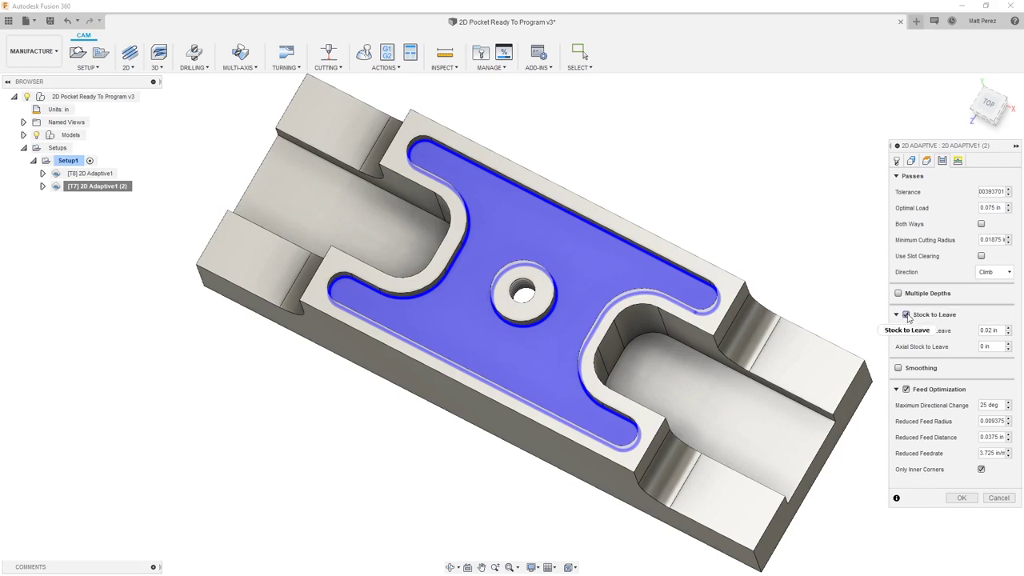
click(907, 314)
click(963, 467)
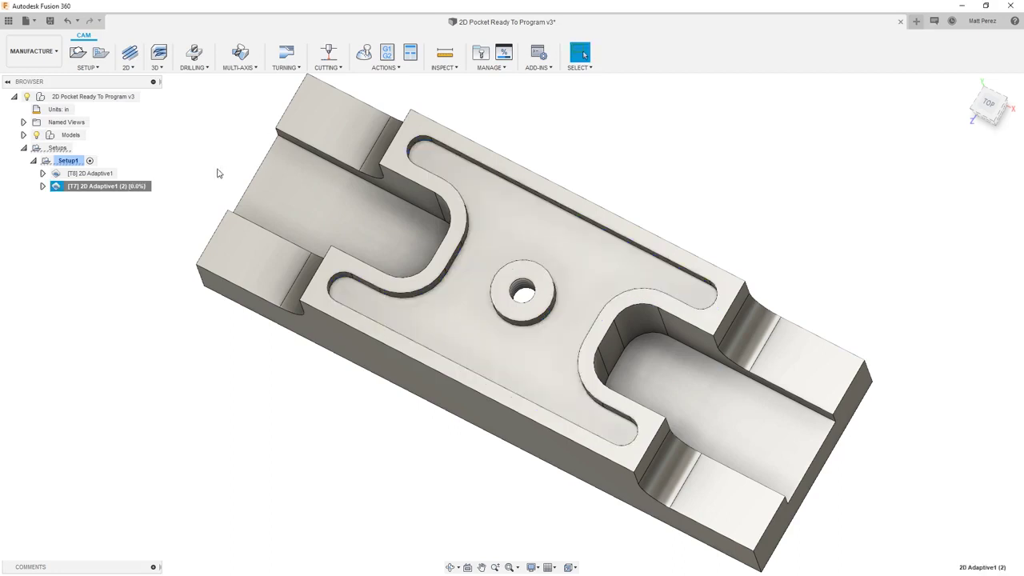
click(128, 67)
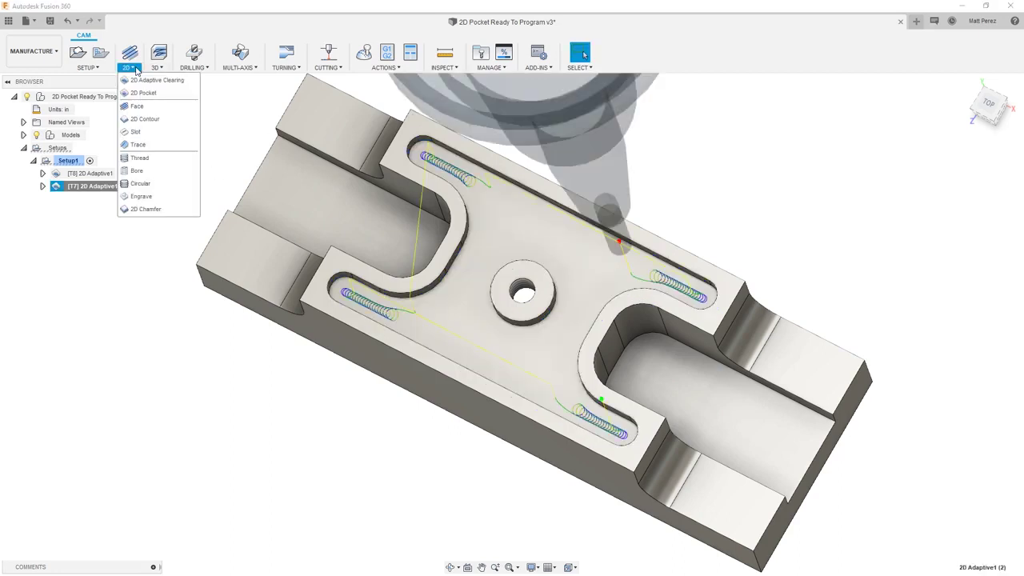
Start a 2D Contour and select the pocket edge chain and the boss circle as geometry
click(145, 119)
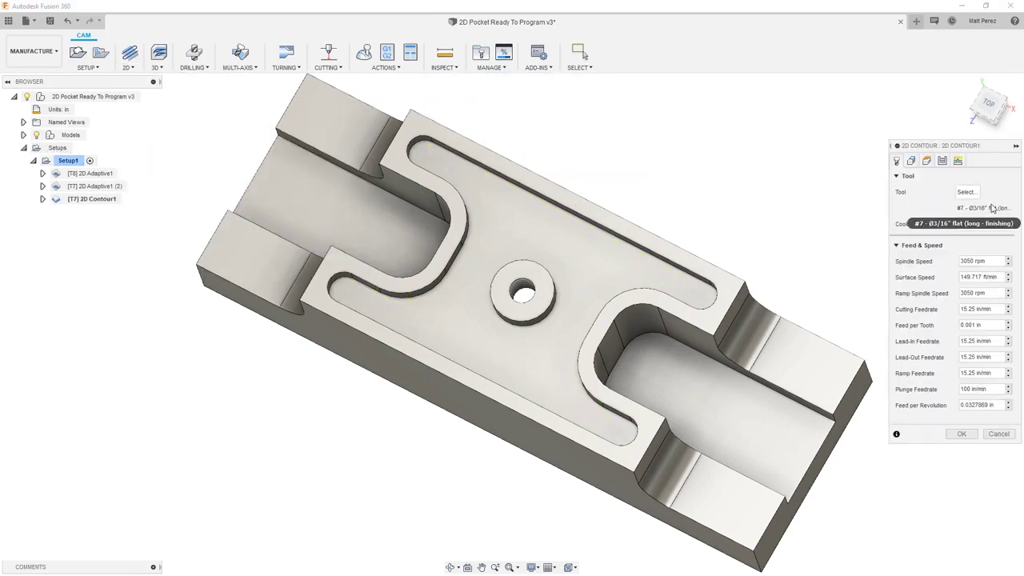
click(910, 164)
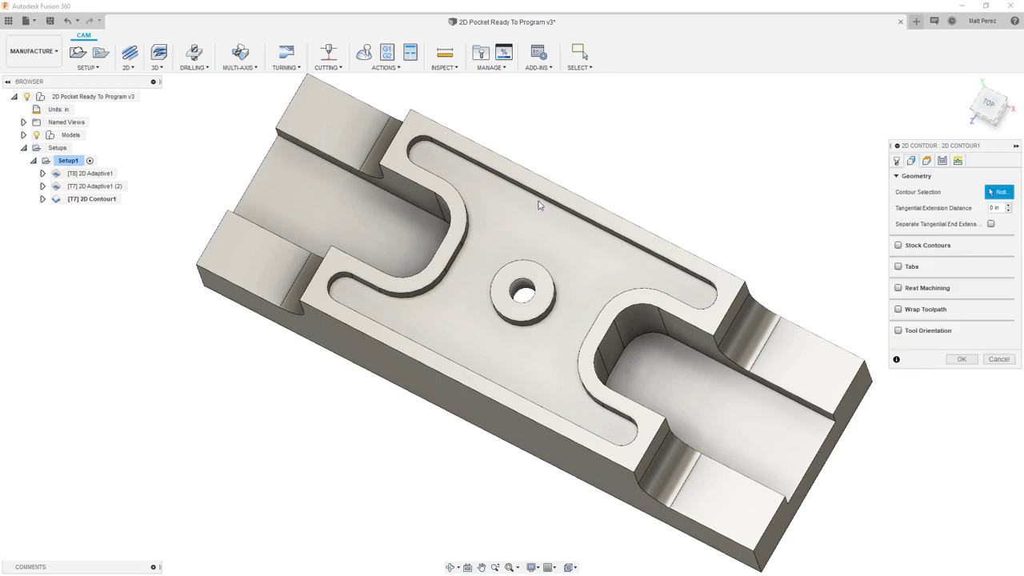
shift+middle_drag(544, 245, 557, 222)
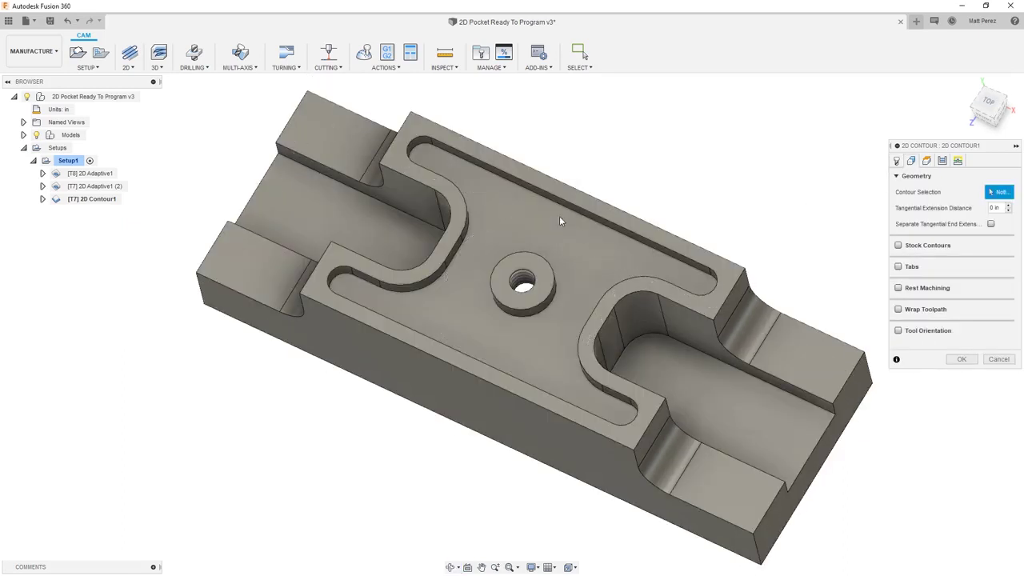
click(570, 260)
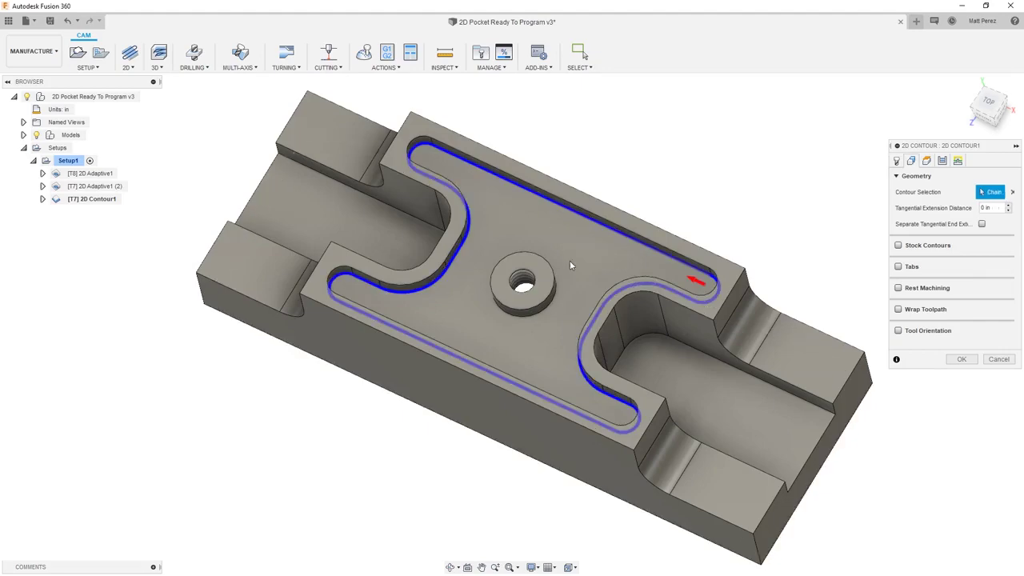
click(550, 316)
shift+middle_drag(598, 275, 602, 293)
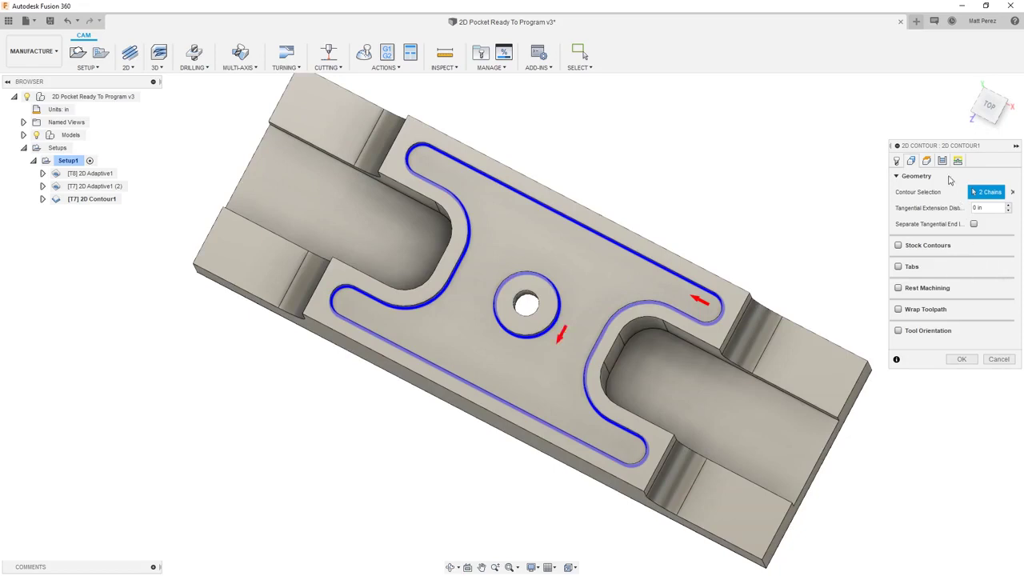
Enable Repeat Finishing Pass and generate the 2D Contour1 toolpath
click(944, 161)
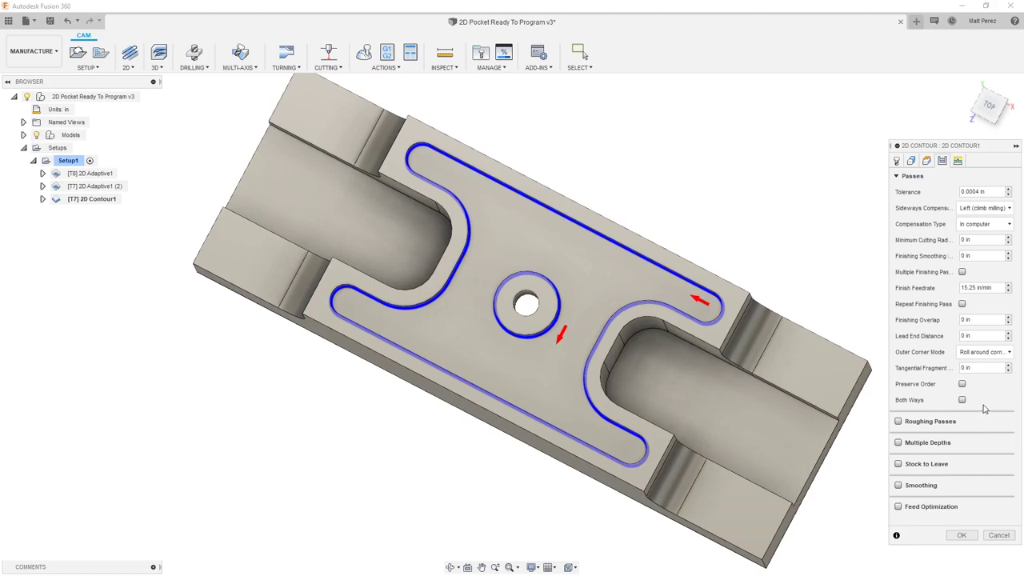
click(961, 305)
click(958, 161)
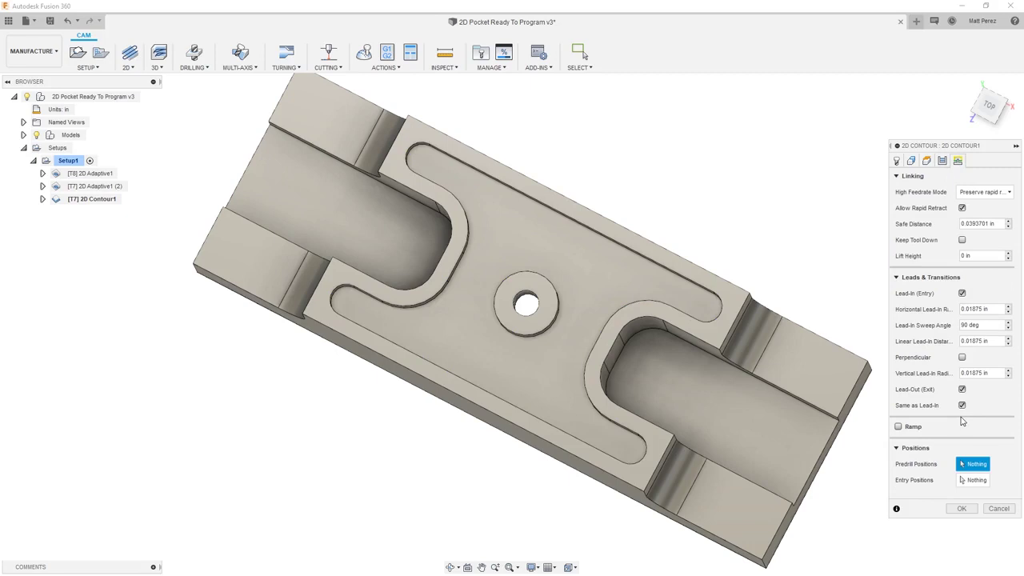
click(961, 509)
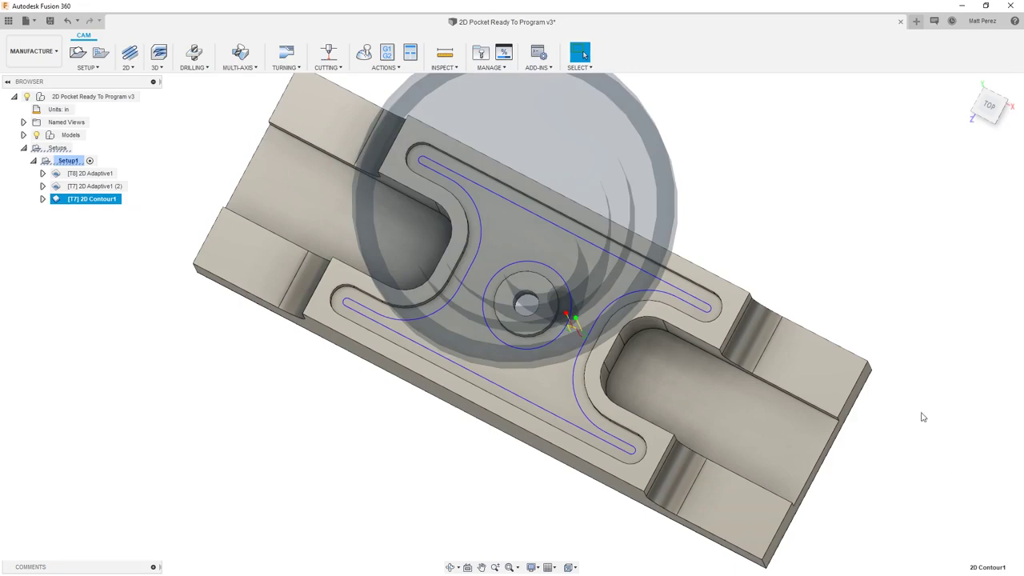
Orbit and zoom to inspect the 2D Contour1 toolpath in isometric view
shift+middle_drag(922, 417, 928, 380)
scroll(608, 320, up, 4)
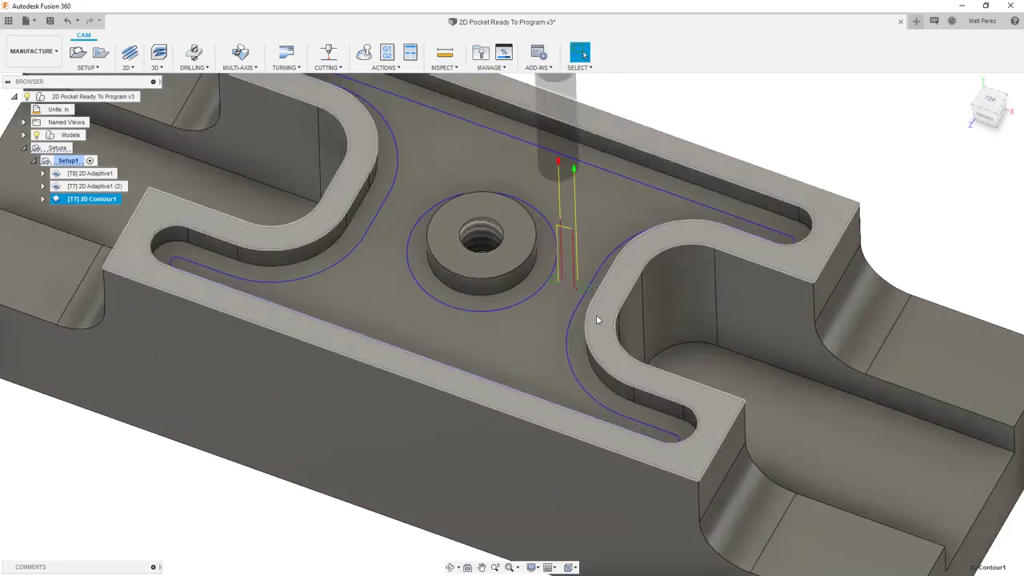
scroll(596, 315, up, 3)
scroll(584, 284, down, 6)
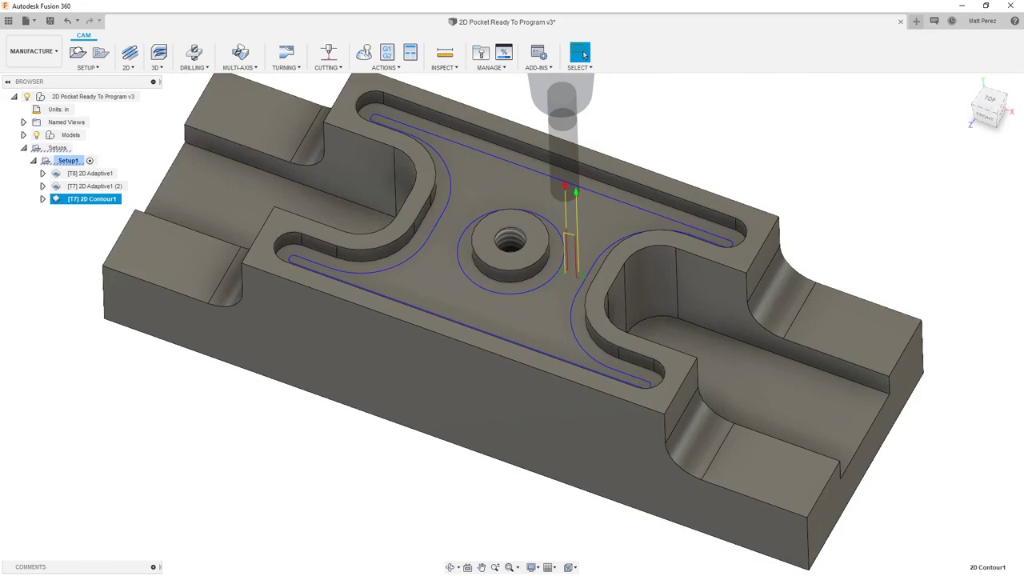
Simulate all of Setup1 through the 2D Contour finish, then close the simulation
click(46, 161)
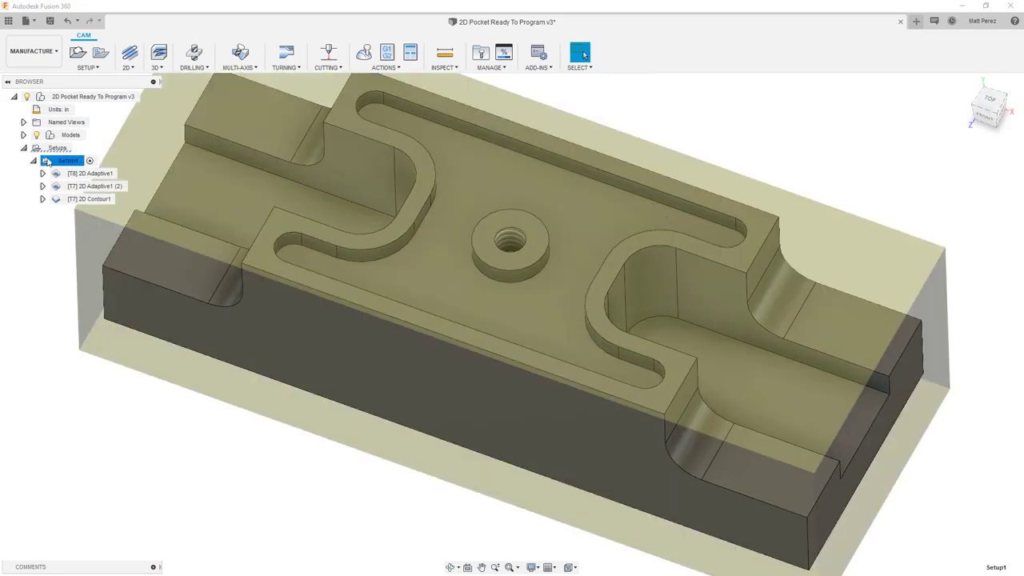
click(364, 52)
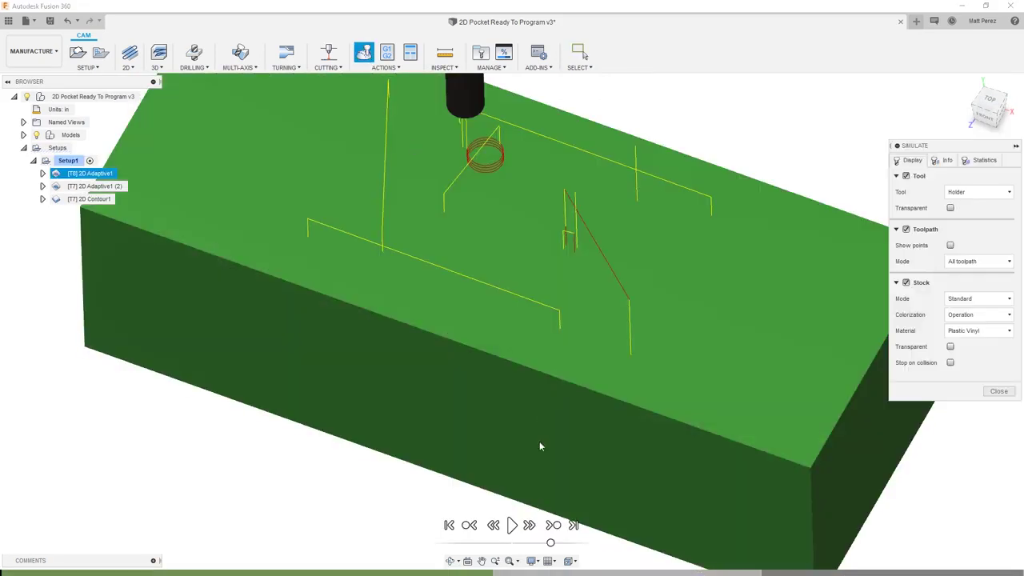
shift+middle_drag(534, 435, 506, 390)
click(553, 525)
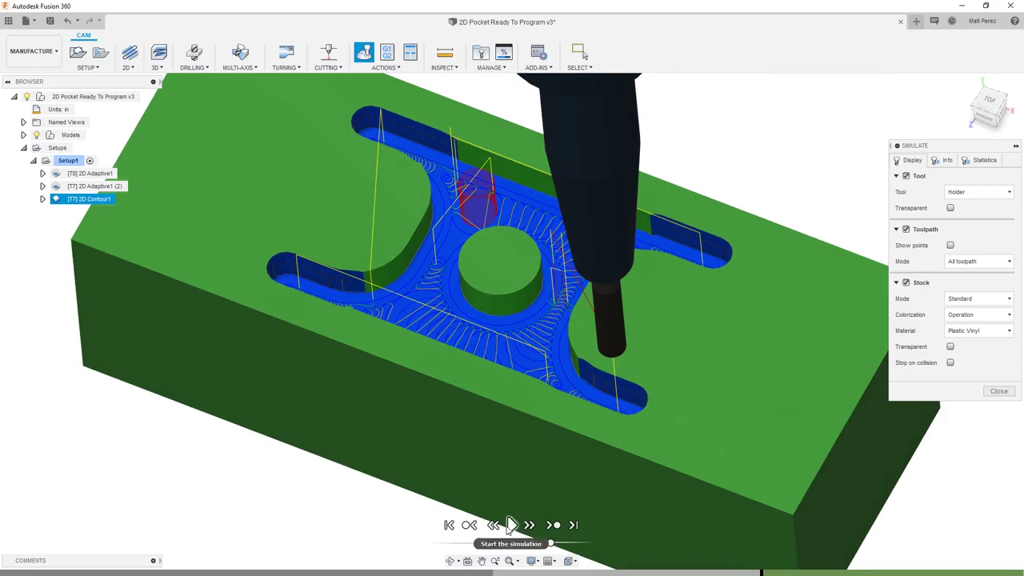
click(512, 525)
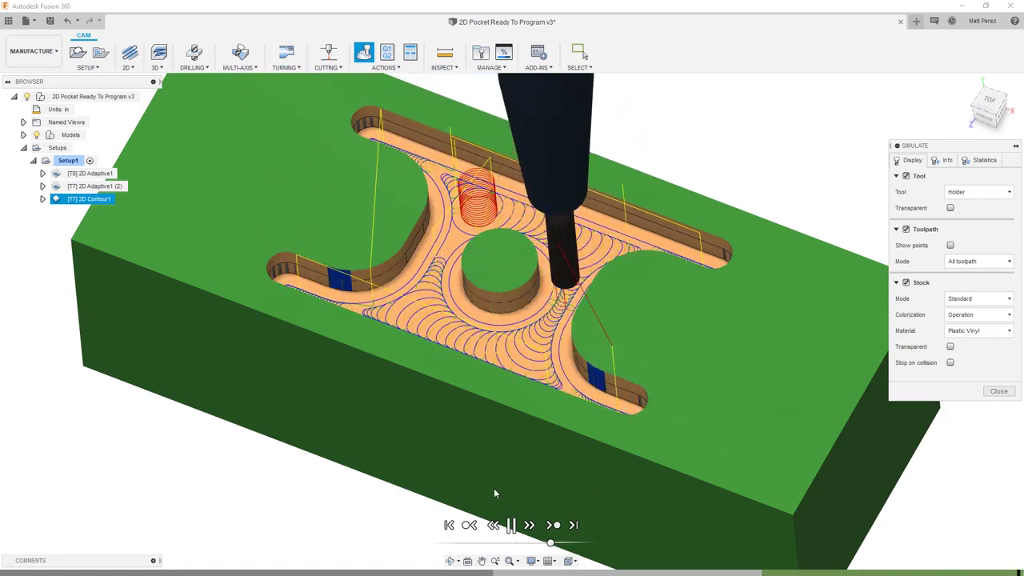
shift+middle_drag(507, 426, 630, 418)
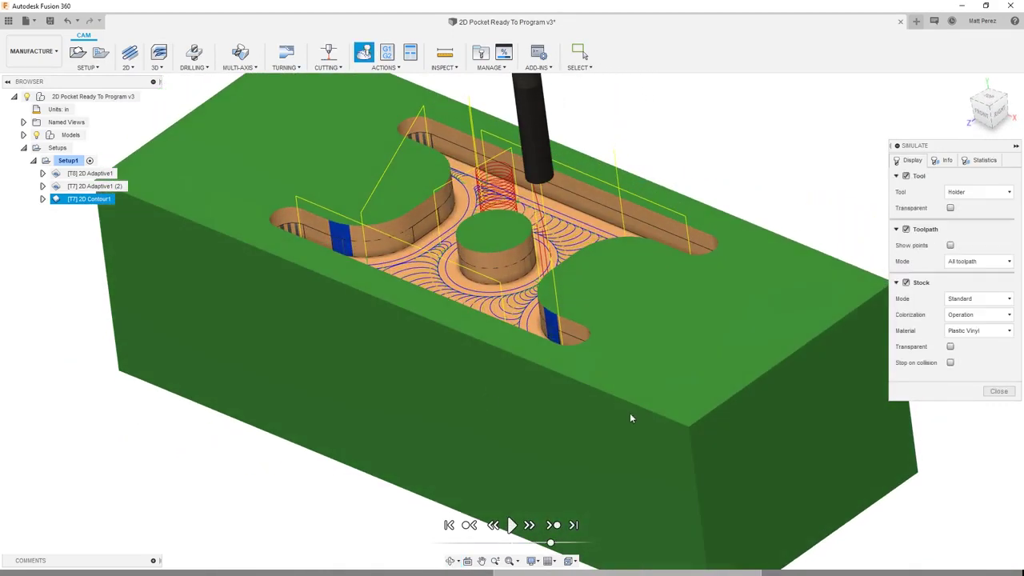
click(999, 392)
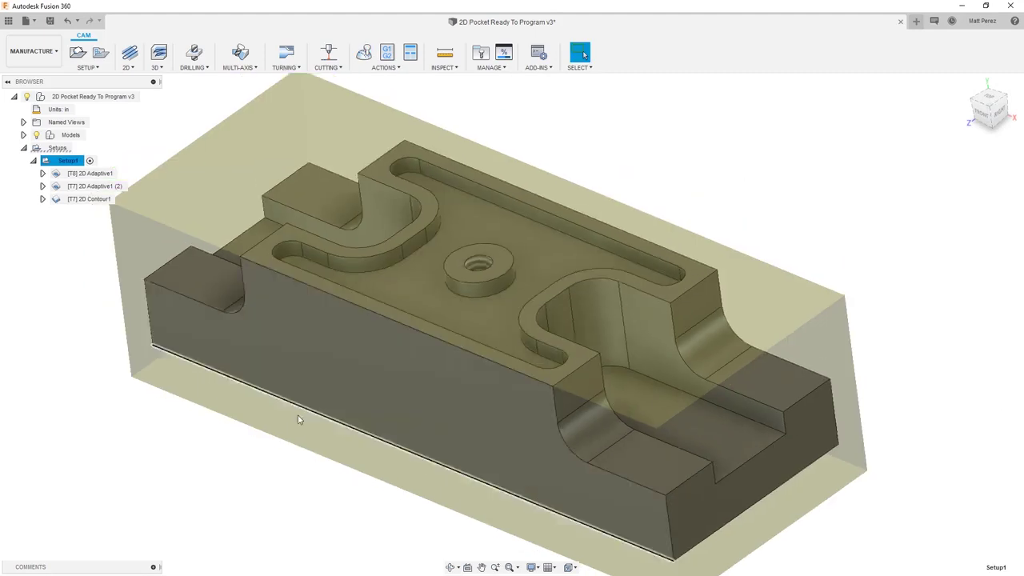
Turn the view of the finished pocket part and return it to the home view
shift+middle_drag(298, 415, 422, 424)
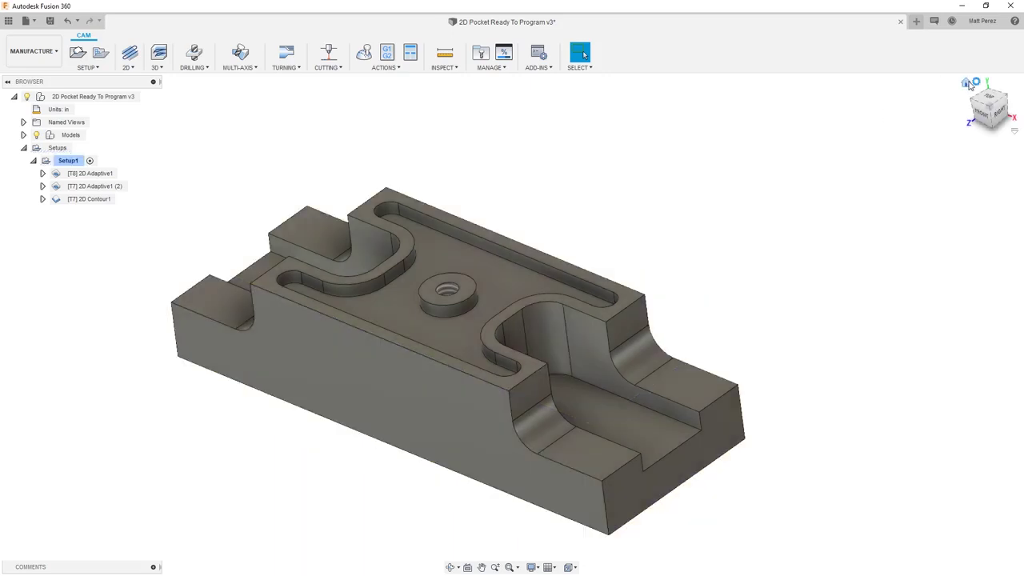
click(968, 84)
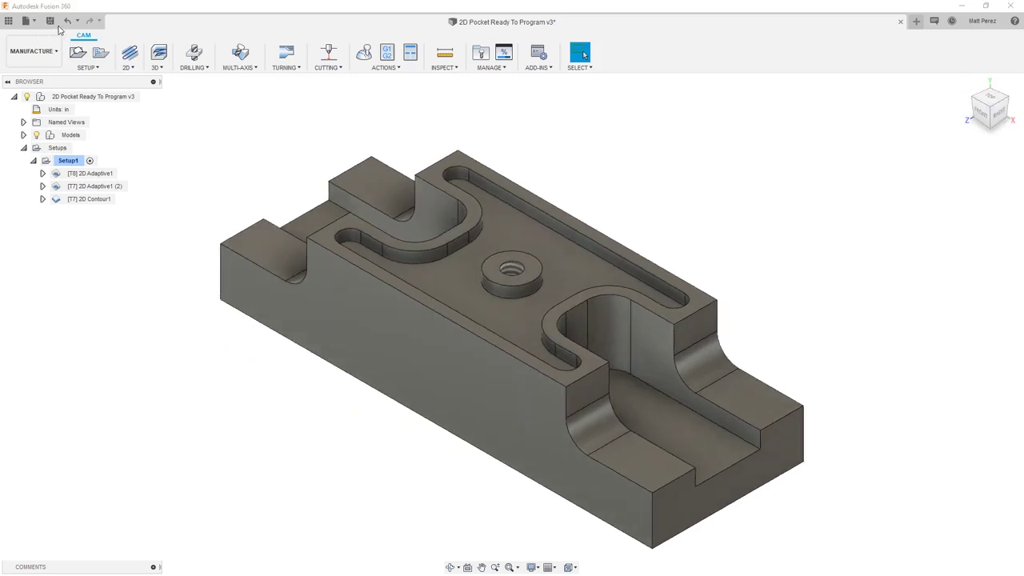